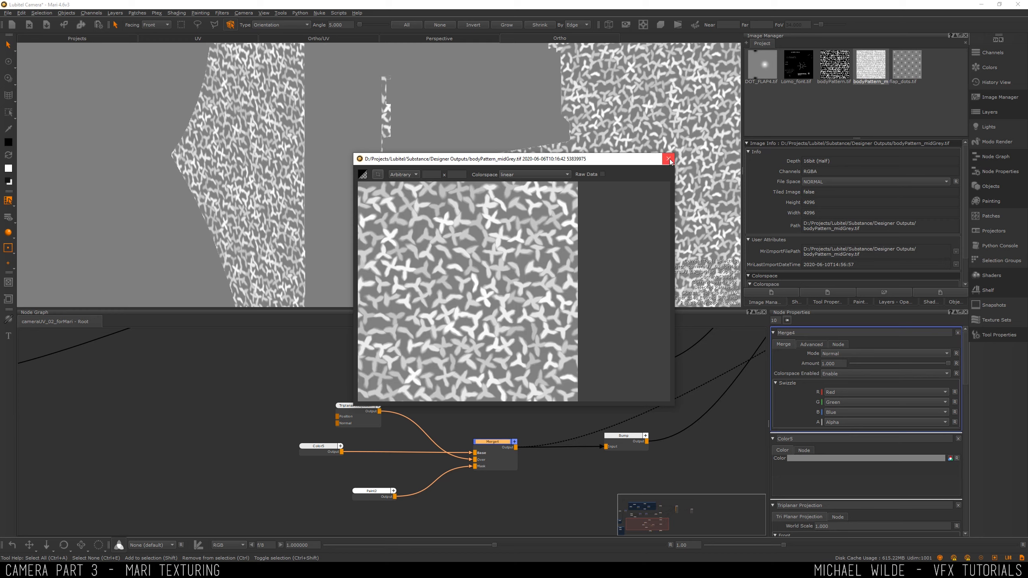
# Step: Close the body pattern image preview and tune the Triplanar Projection's world scale, trying 3 and 2.6 before setting 2.4
pyautogui.click(669, 159)
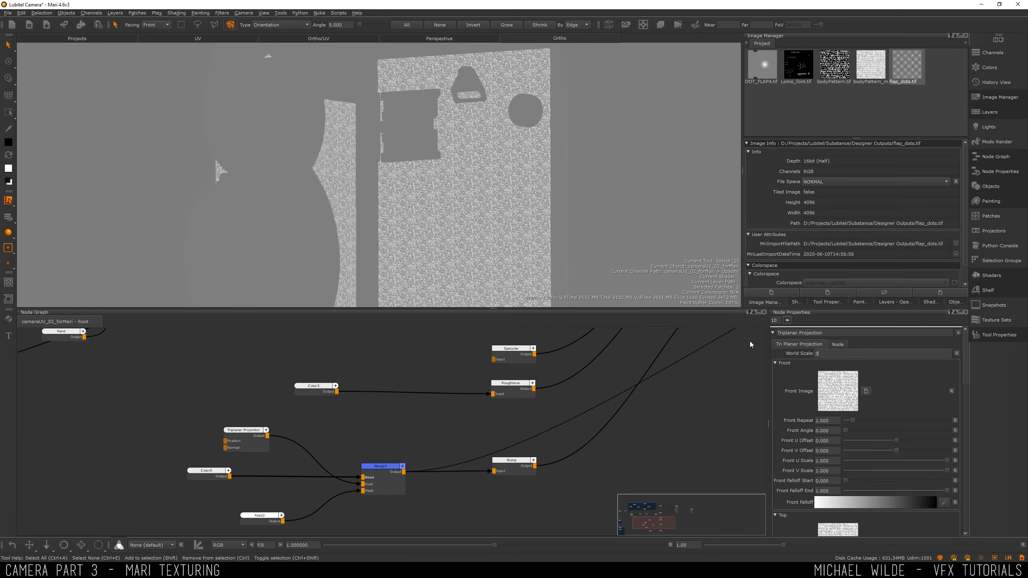
pyautogui.write('3')
pyautogui.press('Return')
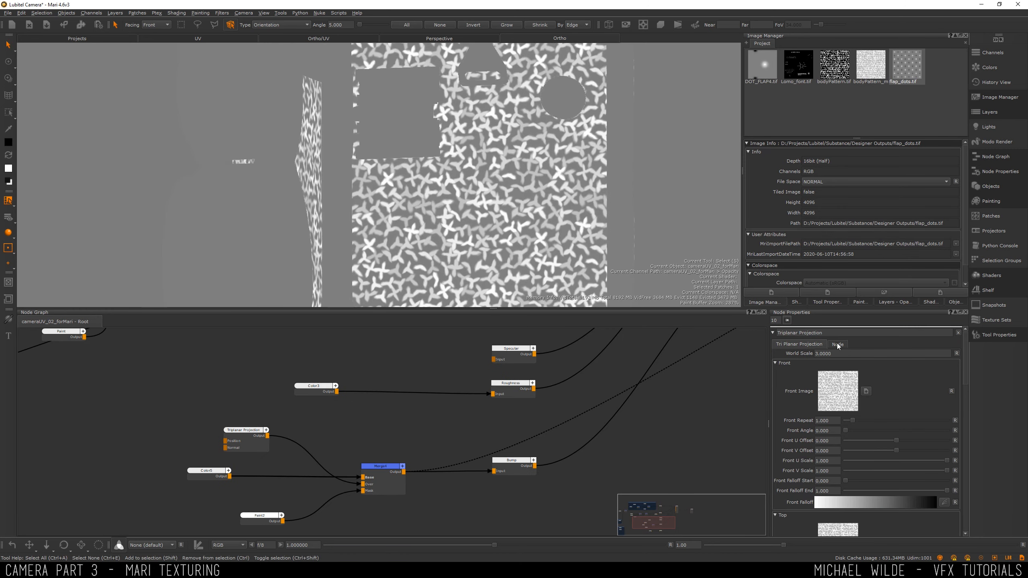
pyautogui.hotkey('ctrl', 'a')
pyautogui.write('2.6')
pyautogui.press('Return')
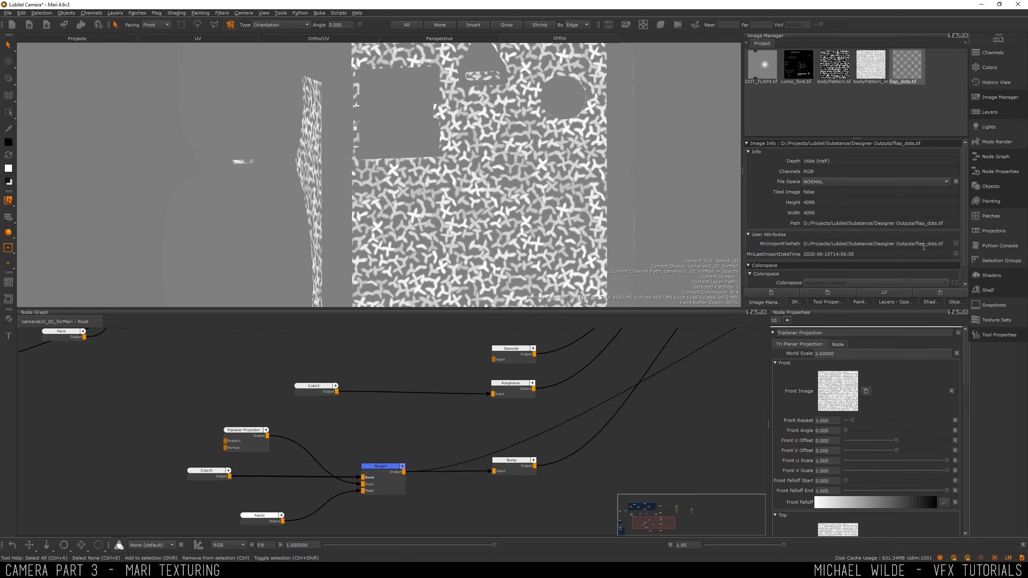
pyautogui.keyDown('alt'); pyautogui.moveTo(605, 193); pyautogui.dragTo(587, 194); pyautogui.keyUp('alt')
pyautogui.keyDown('alt'); pyautogui.moveTo(587, 193); pyautogui.dragTo(554, 193, button='right'); pyautogui.keyUp('alt')
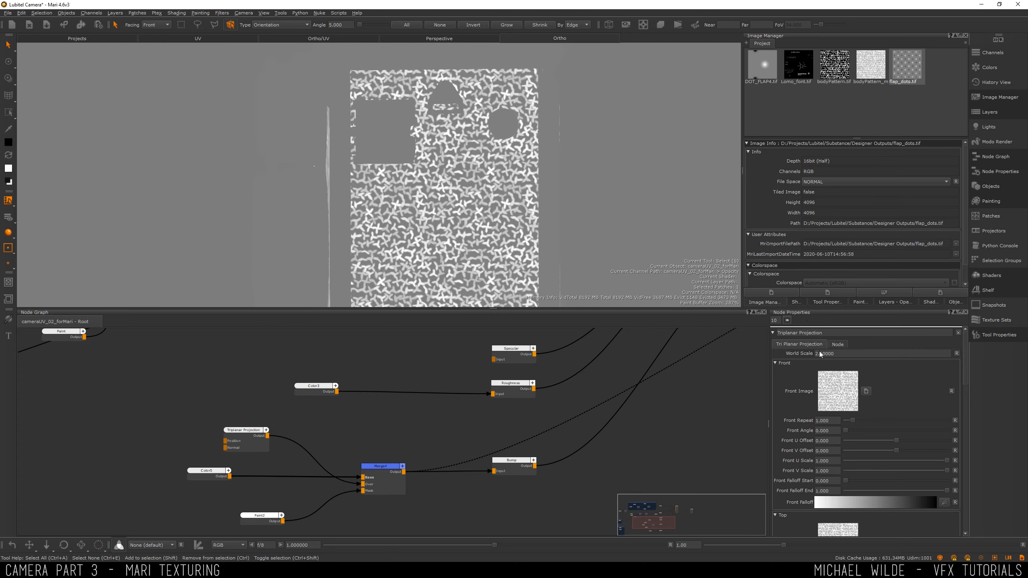
pyautogui.write('2.4')
pyautogui.press('Return')
pyautogui.keyDown('alt'); pyautogui.moveTo(587, 110); pyautogui.dragTo(531, 110); pyautogui.keyUp('alt')
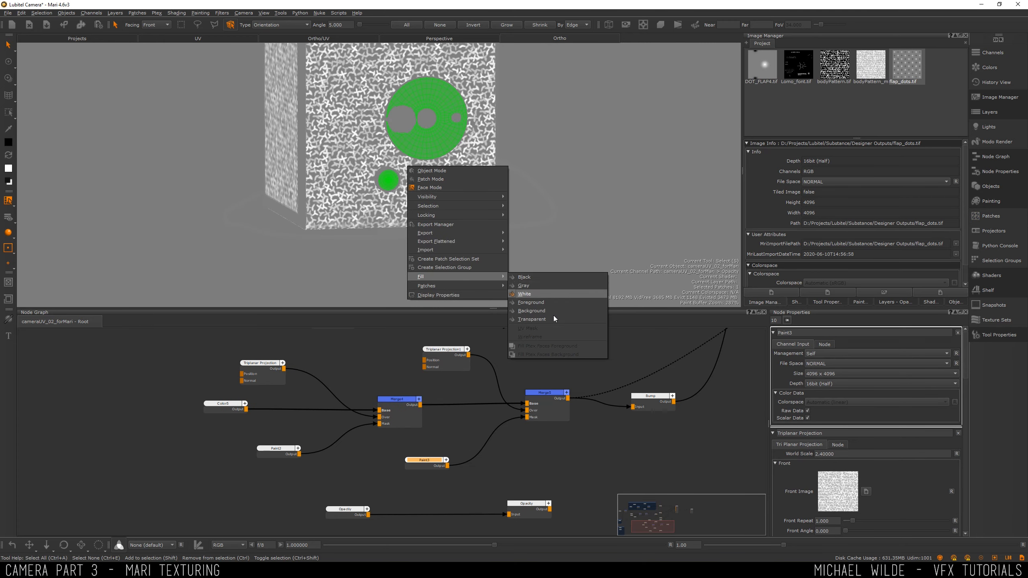
# Step: Fill the selected circular faces with white in the Paint3 mask and set Triplanar Projection1's world scale to 1.5
pyautogui.click(538, 279)
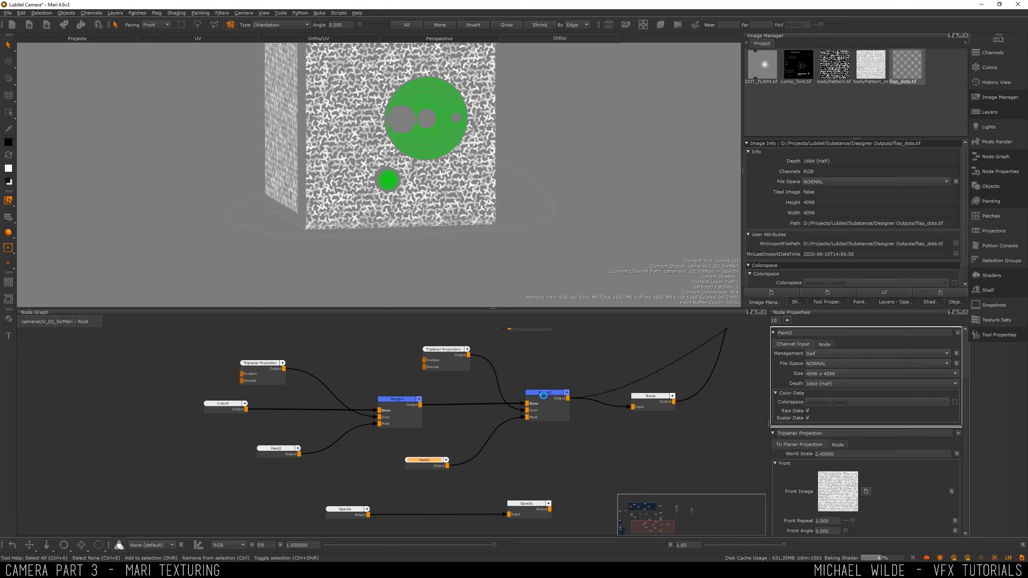
pyautogui.click(444, 349)
pyautogui.keyDown('alt'); pyautogui.moveTo(425, 122); pyautogui.dragTo(424, 175, button='middle'); pyautogui.keyUp('alt')
pyautogui.scroll(3, 398, 151)
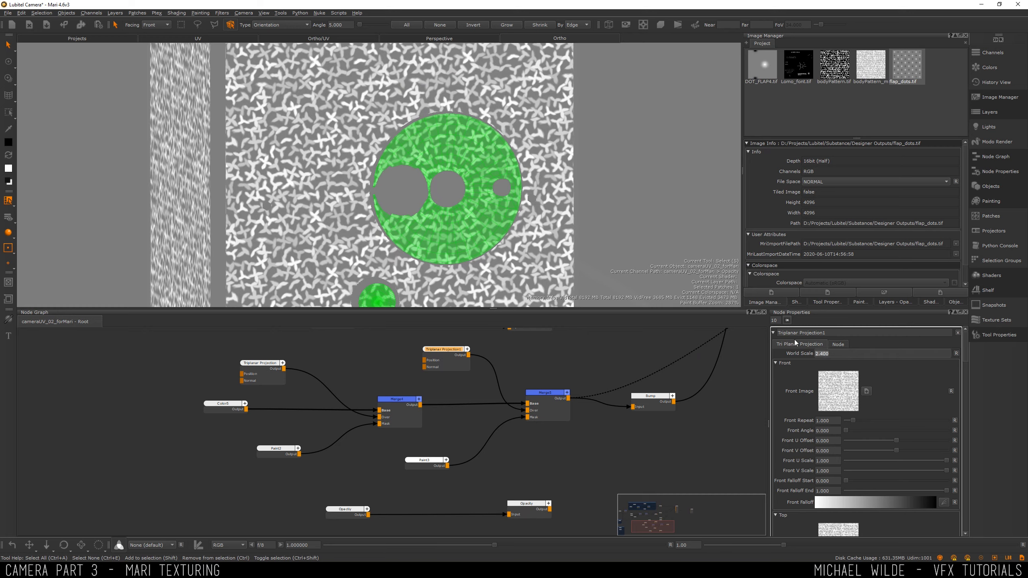
pyautogui.write('2')
pyautogui.press('Return')
pyautogui.write('1.5')
pyautogui.press('Return')
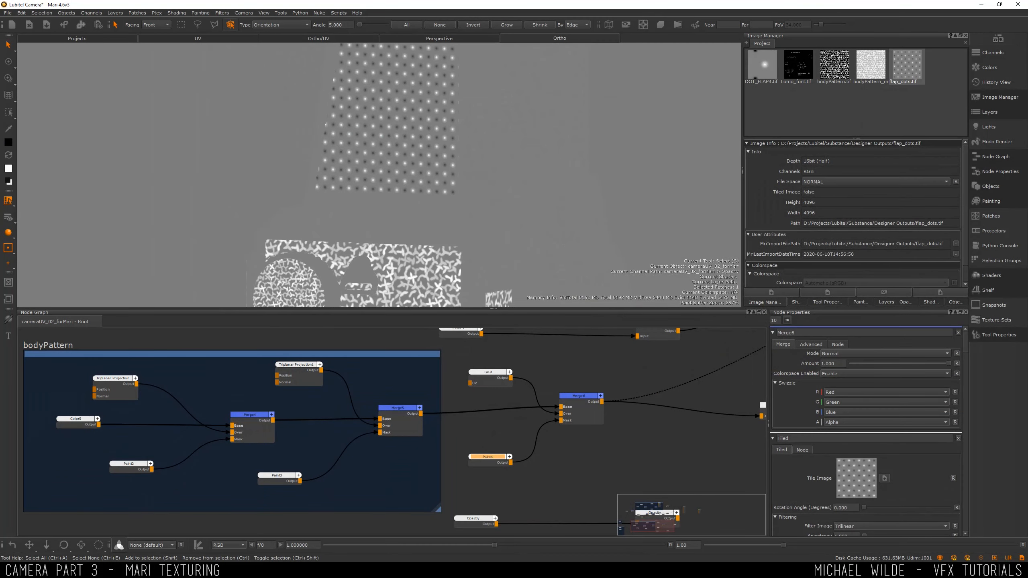
# Step: Open the repeat values of the Tiled node that holds the flap dots texture
pyautogui.click(488, 377)
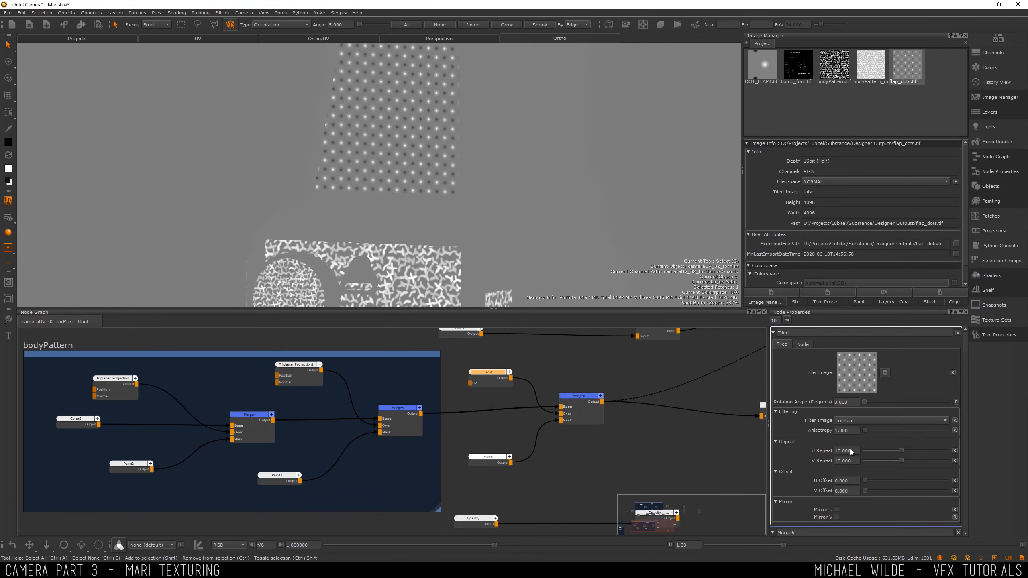
pyautogui.press('Tab')
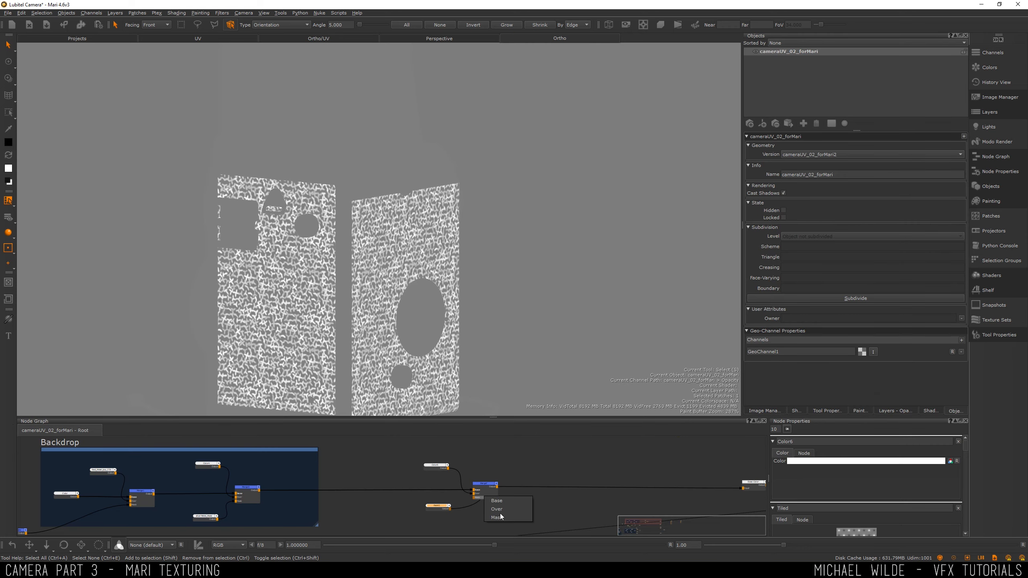
# Step: Connect the Paint node to the mask of the white colour's Merge and display that merge on the camera's front plate
pyautogui.click(436, 465)
pyautogui.keyDown('alt'); pyautogui.keyDown('shift'); pyautogui.moveTo(216, 183); pyautogui.dragTo(181, 182); pyautogui.keyUp('shift'); pyautogui.keyUp('alt')
pyautogui.click(484, 486)
pyautogui.press('v')
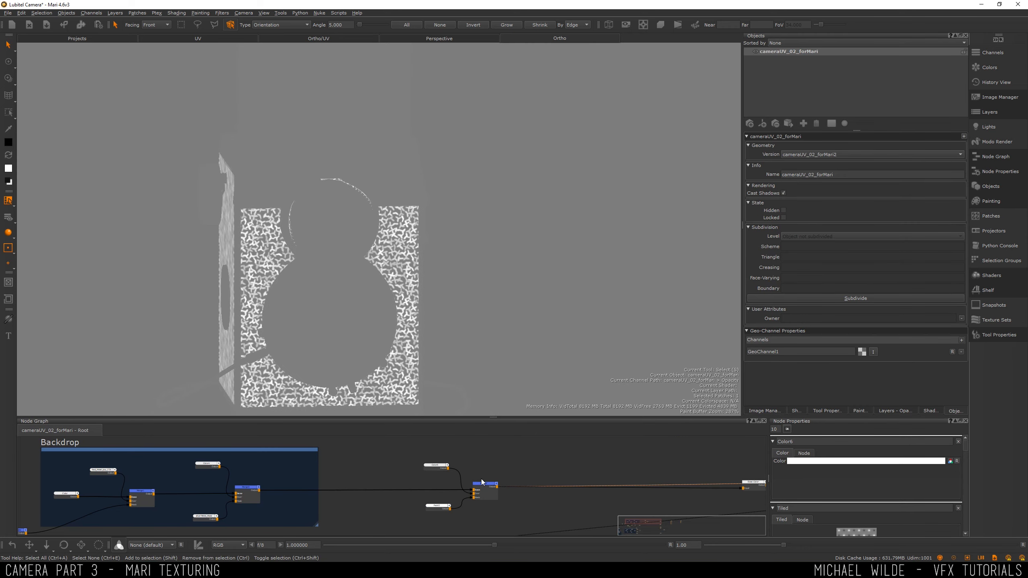
pyautogui.scroll(-3, 434, 190)
pyautogui.keyDown('alt'); pyautogui.keyDown('shift'); pyautogui.moveTo(307, 190); pyautogui.dragTo(411, 165); pyautogui.keyUp('shift'); pyautogui.keyUp('alt')
pyautogui.keyDown('alt'); pyautogui.moveTo(411, 165); pyautogui.dragTo(433, 380, button='right'); pyautogui.keyUp('alt')
pyautogui.keyDown('alt'); pyautogui.moveTo(433, 380); pyautogui.dragTo(396, 440, button='middle'); pyautogui.keyUp('alt')
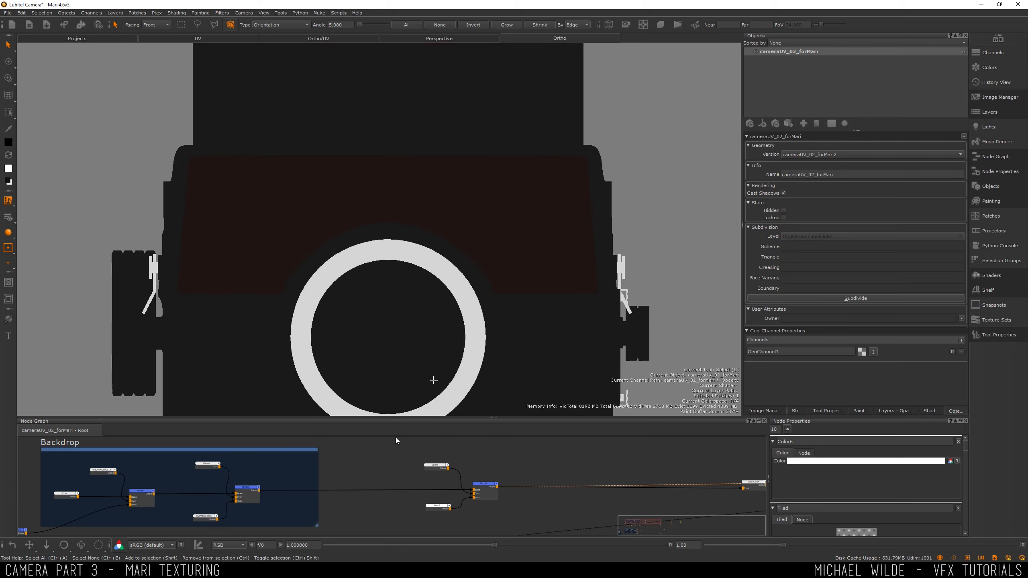
# Step: Select the Paint5 mask node and load Lomo_font.tif as the paint-through image over the camera front
pyautogui.click(437, 506)
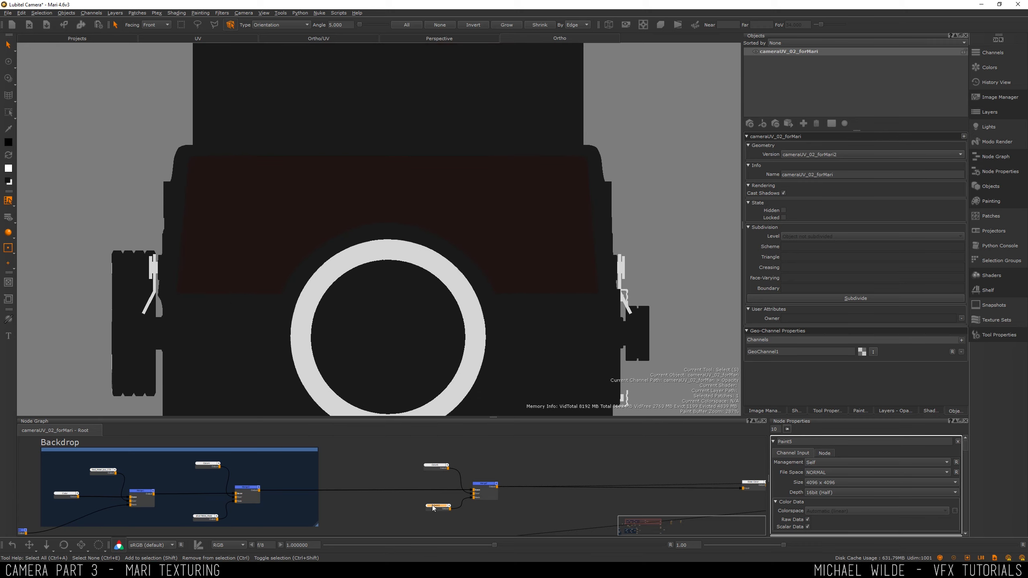
pyautogui.click(994, 97)
pyautogui.moveTo(798, 65); pyautogui.dragTo(388, 175)
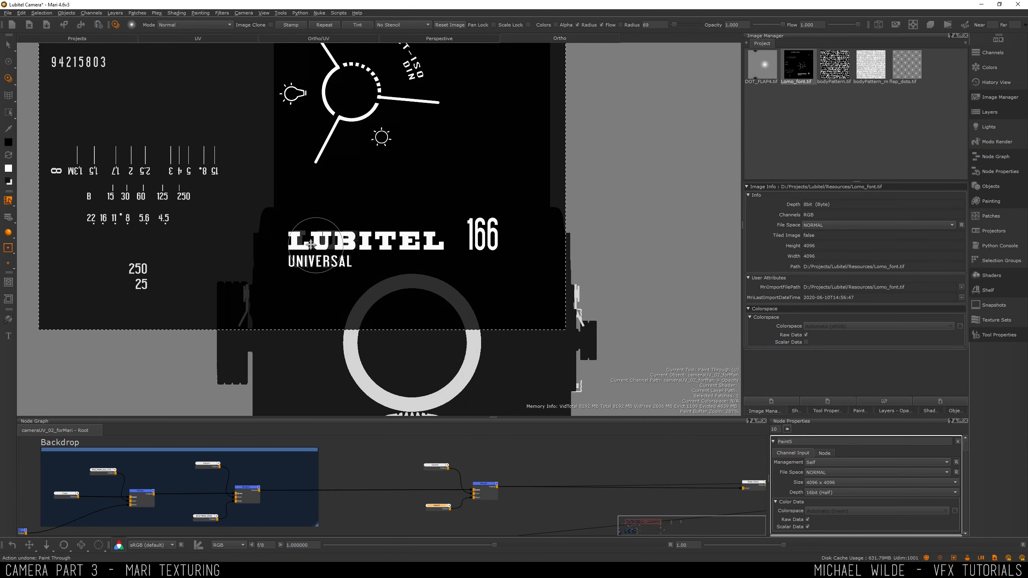
# Step: Paint the LUBITEL UNIVERSAL lettering through the font image onto the front plate and place the number 166 beside it
pyautogui.moveTo(324, 239); pyautogui.dragTo(315, 237)
pyautogui.moveTo(314, 238)
pyautogui.mouseDown()
pyautogui.moveTo(389, 242)
pyautogui.moveTo(379, 245)
pyautogui.moveTo(435, 263)
pyautogui.mouseUp()
pyautogui.press('r')
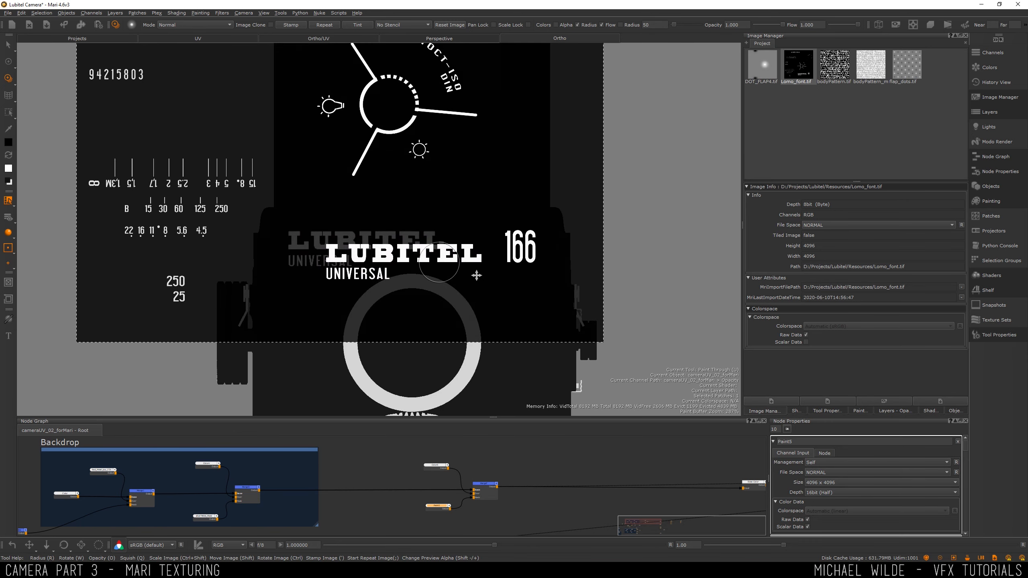
pyautogui.moveTo(523, 244); pyautogui.dragTo(506, 239)
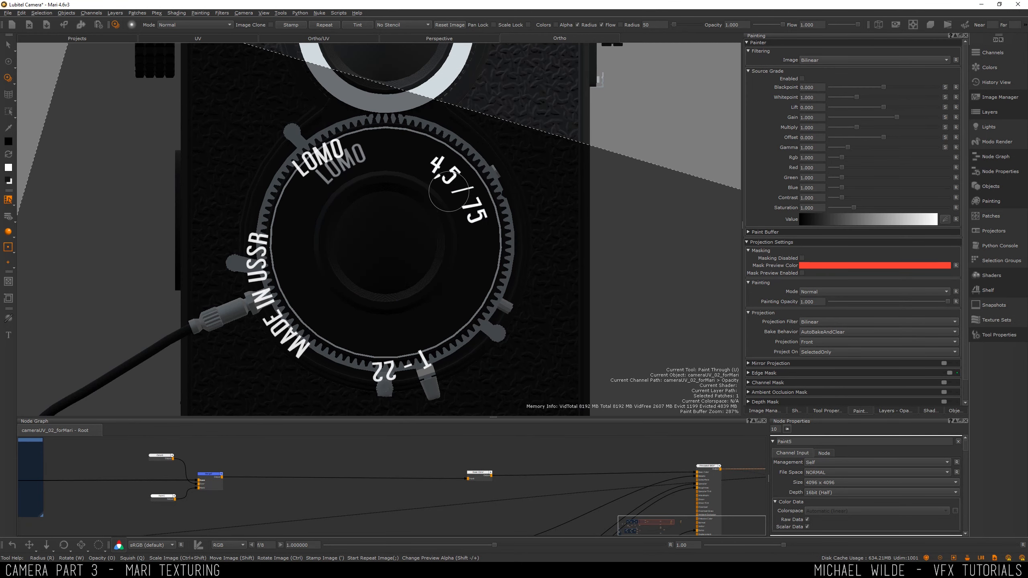
# Step: Reposition the font image over the lower lens ring for its lettering
pyautogui.moveTo(441, 284)
pyautogui.keyDown('shift'); pyautogui.mouseDown()
pyautogui.moveTo(491, 245)
pyautogui.moveTo(454, 243)
pyautogui.mouseUp(); pyautogui.keyUp('shift')
pyautogui.moveTo(454, 243)
pyautogui.keyDown('shift'); pyautogui.mouseDown()
pyautogui.moveTo(332, 328)
pyautogui.moveTo(487, 241)
pyautogui.moveTo(416, 205)
pyautogui.moveTo(438, 226)
pyautogui.mouseUp(); pyautogui.keyUp('shift')
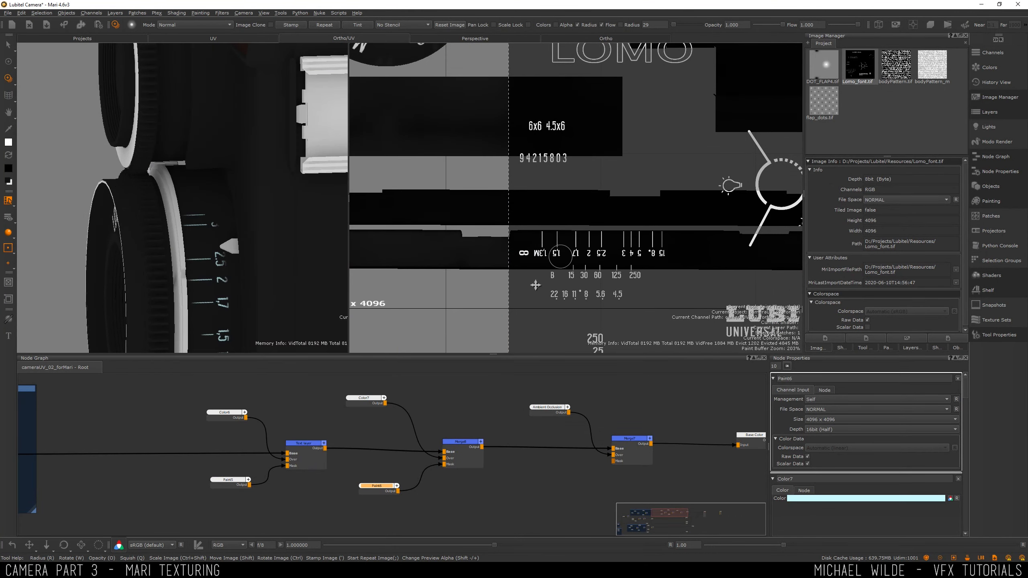
# Step: Align the font image's shutter-speed scale with the lens barrel's UV strip and paint the 15, 30, 60, 125 and 250 marks
pyautogui.moveTo(598, 232)
pyautogui.keyDown('shift'); pyautogui.mouseDown()
pyautogui.moveTo(588, 249)
pyautogui.moveTo(557, 253)
pyautogui.mouseUp(); pyautogui.keyUp('shift')
pyautogui.hotkey('ctrl', 'z')
pyautogui.press('shift')
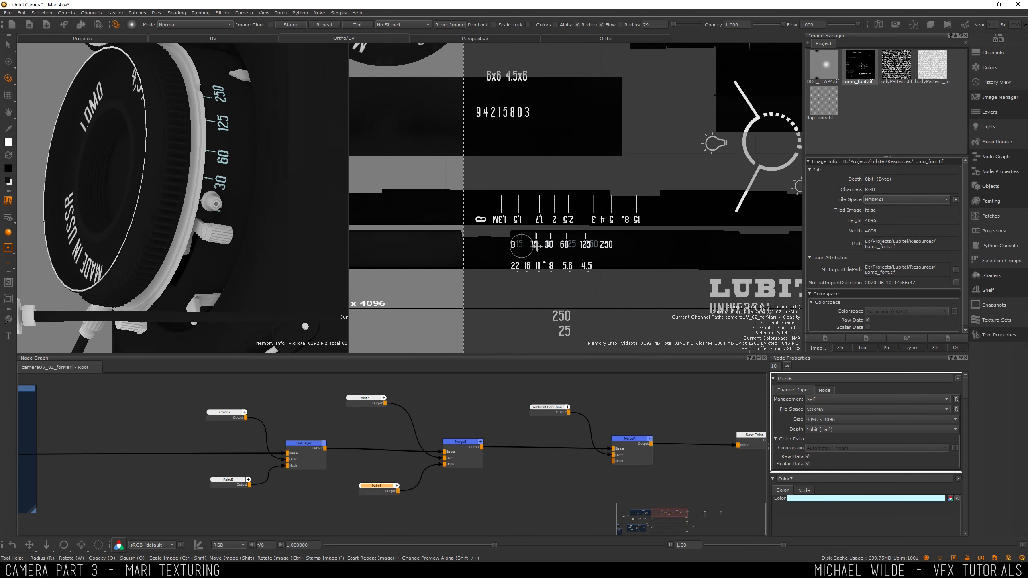
pyautogui.moveTo(514, 247)
pyautogui.keyDown('shift'); pyautogui.mouseDown()
pyautogui.moveTo(609, 239)
pyautogui.moveTo(602, 244)
pyautogui.moveTo(642, 250)
pyautogui.mouseUp(); pyautogui.keyUp('shift')
pyautogui.click(550, 241)
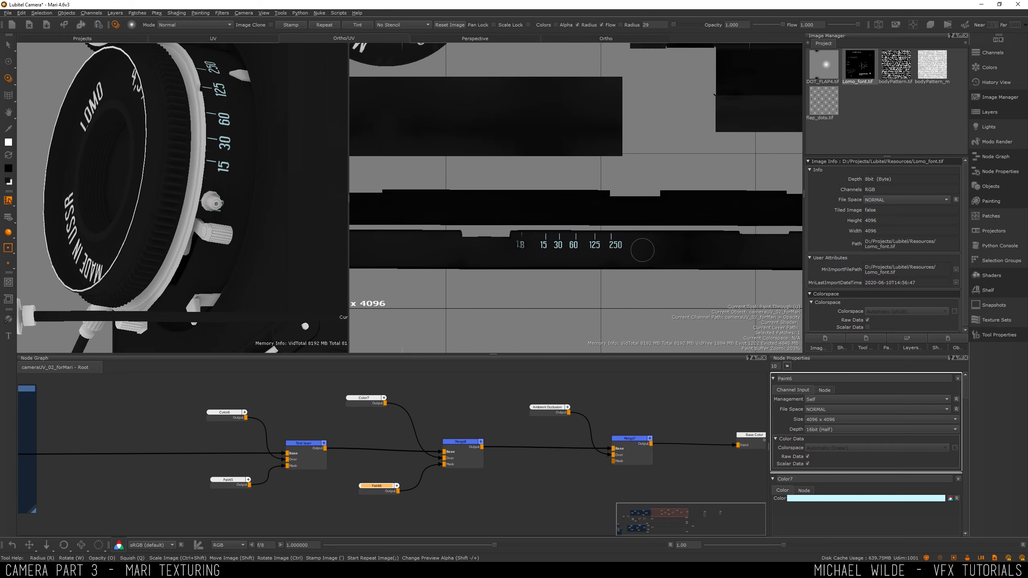
# Step: Erase the stray B mark beside the shutter-speed scale and reposition the font image over the barrel's UV strip
pyautogui.moveTo(521, 239); pyautogui.dragTo(525, 246)
pyautogui.moveTo(521, 275)
pyautogui.keyDown('shift'); pyautogui.mouseDown()
pyautogui.moveTo(534, 294)
pyautogui.moveTo(515, 293)
pyautogui.mouseUp(); pyautogui.keyUp('shift')
pyautogui.click(521, 250)
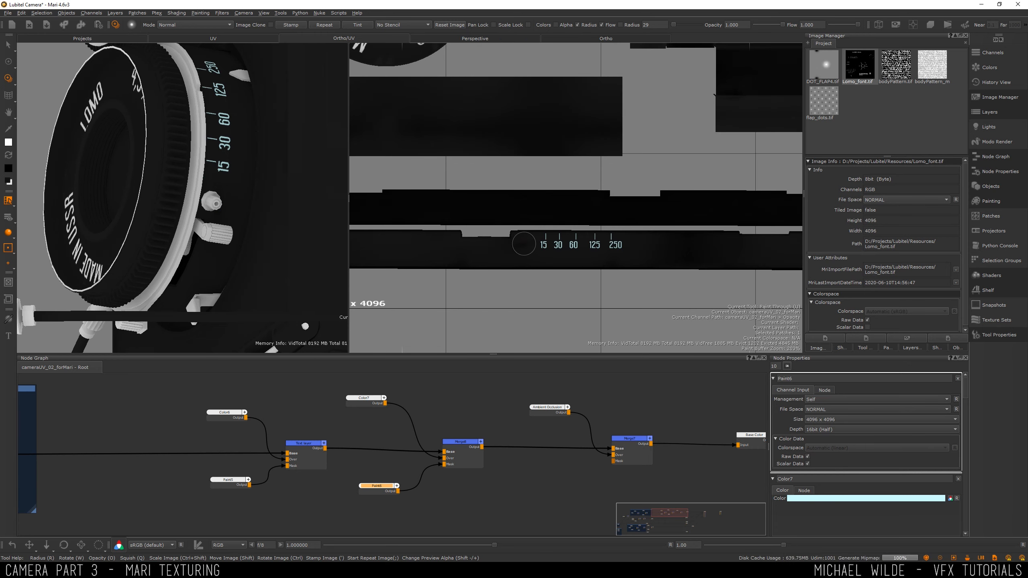
pyautogui.moveTo(212, 171)
pyautogui.keyDown('alt'); pyautogui.mouseDown()
pyautogui.moveTo(225, 169)
pyautogui.moveTo(252, 117)
pyautogui.mouseUp(); pyautogui.keyUp('alt')
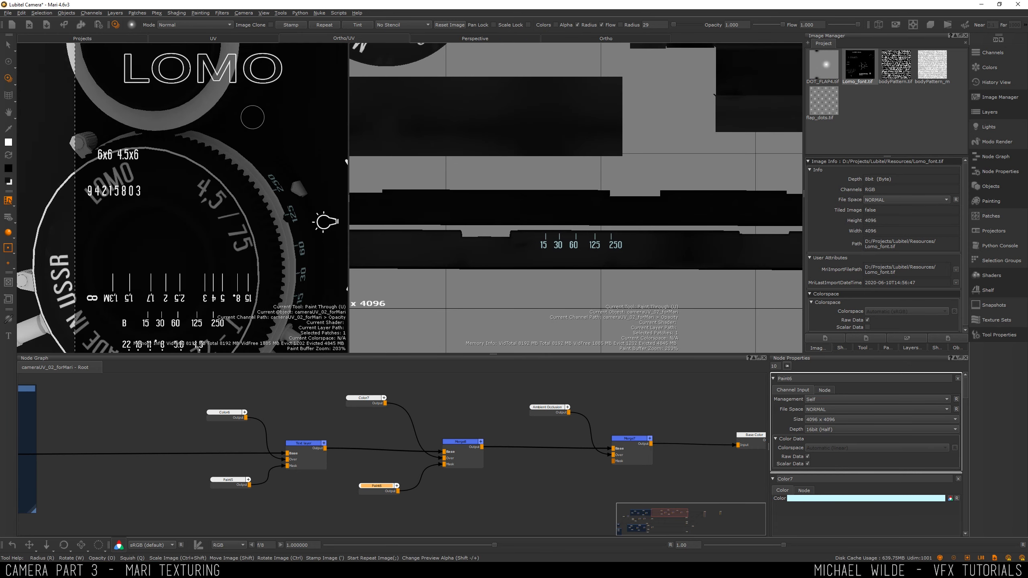
pyautogui.keyDown('shift'); pyautogui.moveTo(468, 257); pyautogui.dragTo(399, 256); pyautogui.keyUp('shift')
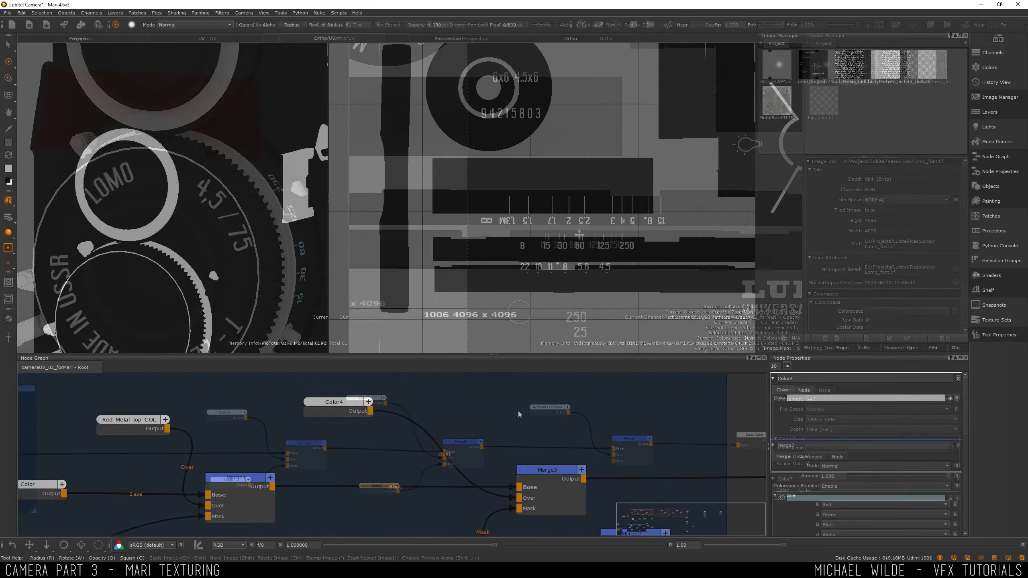
# Step: Insert a Merge node between Color4 and Merge3's Over input, feeding Color4 into its Base
pyautogui.click(543, 418)
pyautogui.moveTo(544, 417); pyautogui.dragTo(445, 401)
pyautogui.moveTo(500, 422); pyautogui.dragTo(548, 486, button='middle')
pyautogui.moveTo(377, 464); pyautogui.dragTo(345, 429)
pyautogui.scroll(-2, 350, 425)
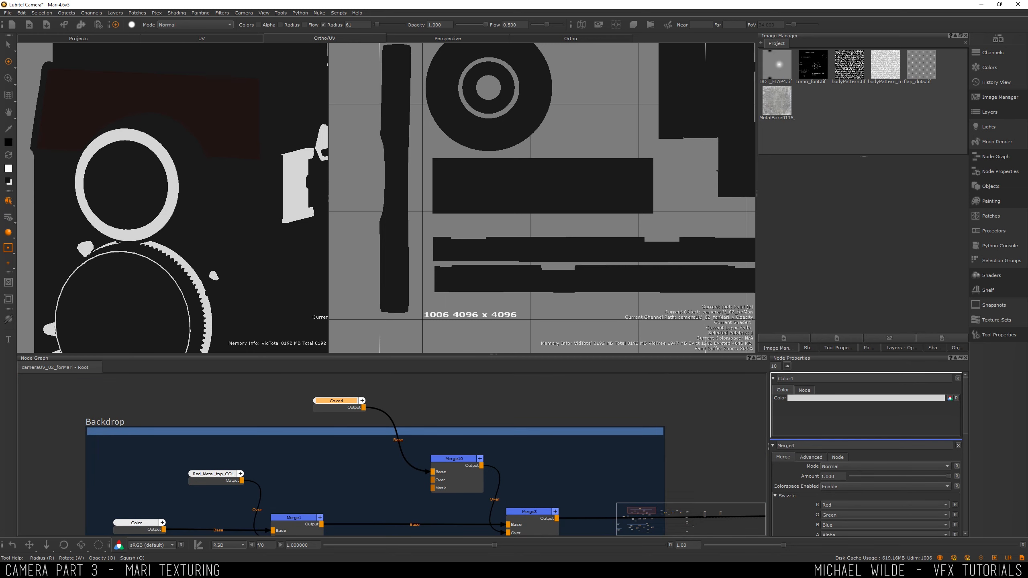
# Step: Add the MetalBare0115 image as a Tiled node and connect it to Merge10's Over input
pyautogui.moveTo(769, 105); pyautogui.dragTo(439, 402)
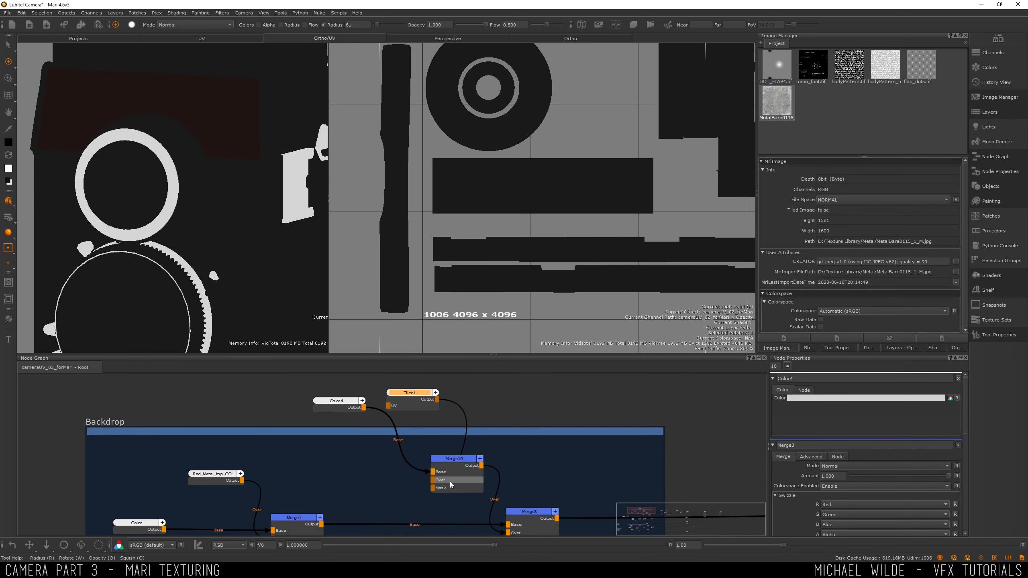
pyautogui.moveTo(450, 482); pyautogui.dragTo(450, 482)
pyautogui.moveTo(409, 392); pyautogui.dragTo(349, 457)
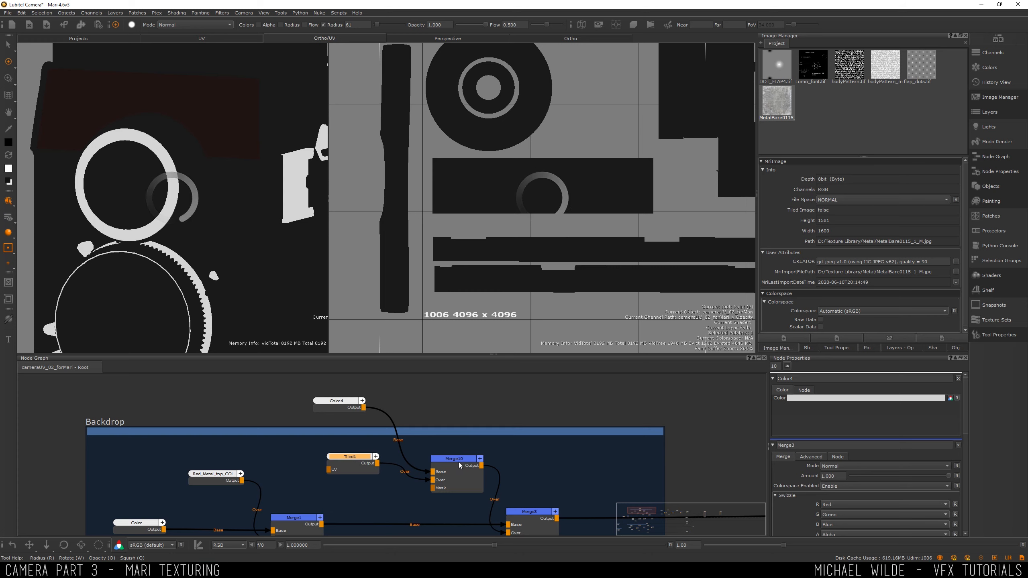
# Step: Set the Tiled1 metal texture's U Repeat and V Repeat to 4 while viewing the metal plate
pyautogui.keyDown('alt'); pyautogui.moveTo(126, 184); pyautogui.dragTo(197, 185); pyautogui.keyUp('alt')
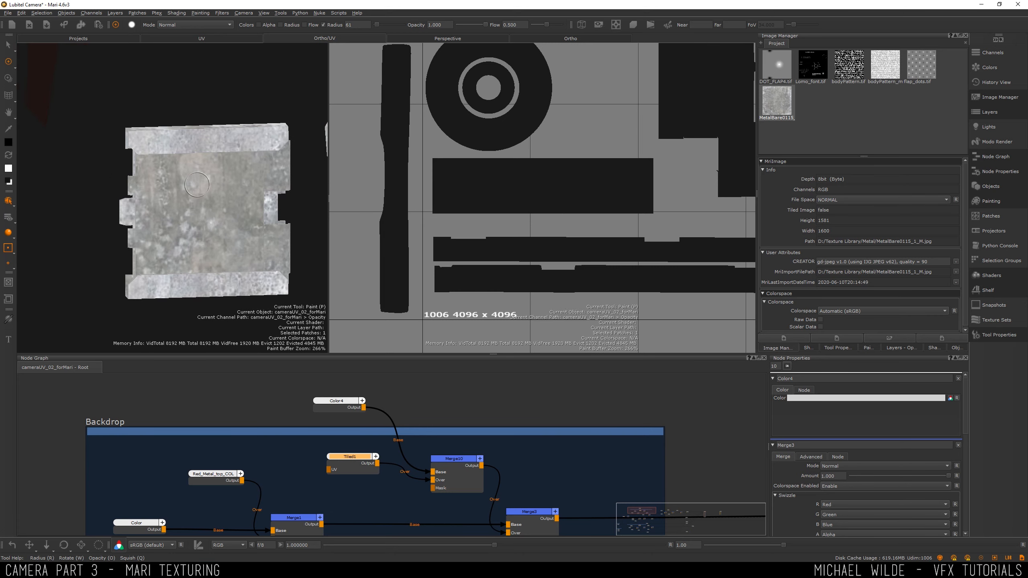
pyautogui.doubleClick(338, 459)
pyautogui.write('4')
pyautogui.press('Tab')
pyautogui.write('4')
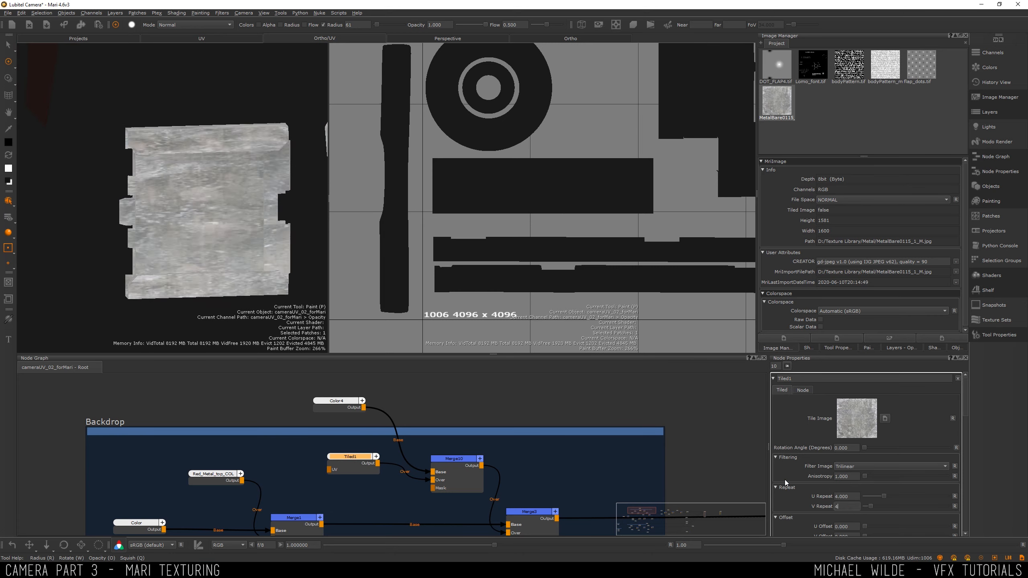
pyautogui.press('Return')
# Step: Check the metal texture across the camera's metal parts and reduce the amount of Merge10
pyautogui.keyDown('alt'); pyautogui.moveTo(316, 155); pyautogui.dragTo(242, 172); pyautogui.keyUp('alt')
pyautogui.keyDown('alt'); pyautogui.moveTo(242, 171); pyautogui.dragTo(296, 163, button='right'); pyautogui.keyUp('alt')
pyautogui.keyDown('alt'); pyautogui.moveTo(295, 163); pyautogui.dragTo(245, 184, button='middle'); pyautogui.keyUp('alt')
pyautogui.keyDown('alt'); pyautogui.moveTo(308, 184); pyautogui.dragTo(246, 189, button='middle'); pyautogui.keyUp('alt')
pyautogui.keyDown('alt'); pyautogui.moveTo(245, 189); pyautogui.dragTo(219, 187, button='right'); pyautogui.keyUp('alt')
pyautogui.keyDown('alt'); pyautogui.moveTo(191, 162); pyautogui.dragTo(213, 154, button='middle'); pyautogui.keyUp('alt')
pyautogui.doubleClick(454, 459)
pyautogui.moveTo(946, 409); pyautogui.dragTo(884, 410)
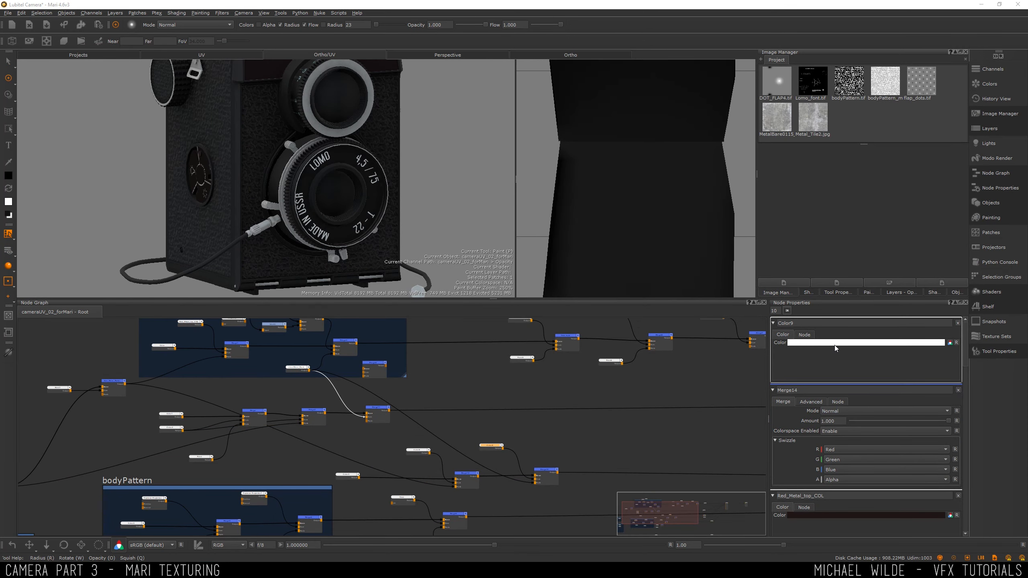
# Step: Darken the Color9 node to a neutral grey of 0.304, checking the effect on the cable's metal connector
pyautogui.click(835, 345)
pyautogui.moveTo(592, 287); pyautogui.dragTo(524, 290)
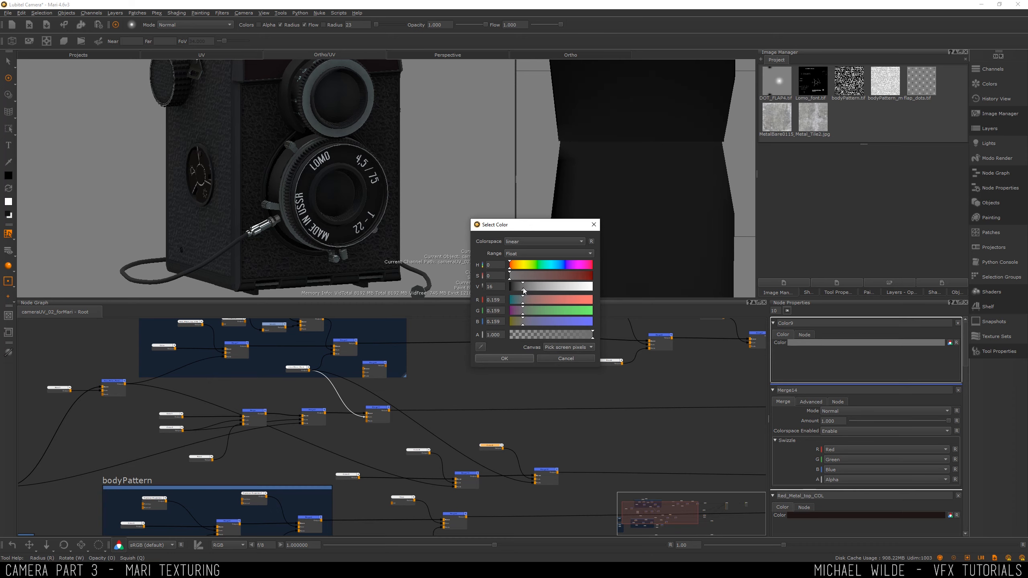
pyautogui.click(504, 358)
pyautogui.scroll(10, 266, 237)
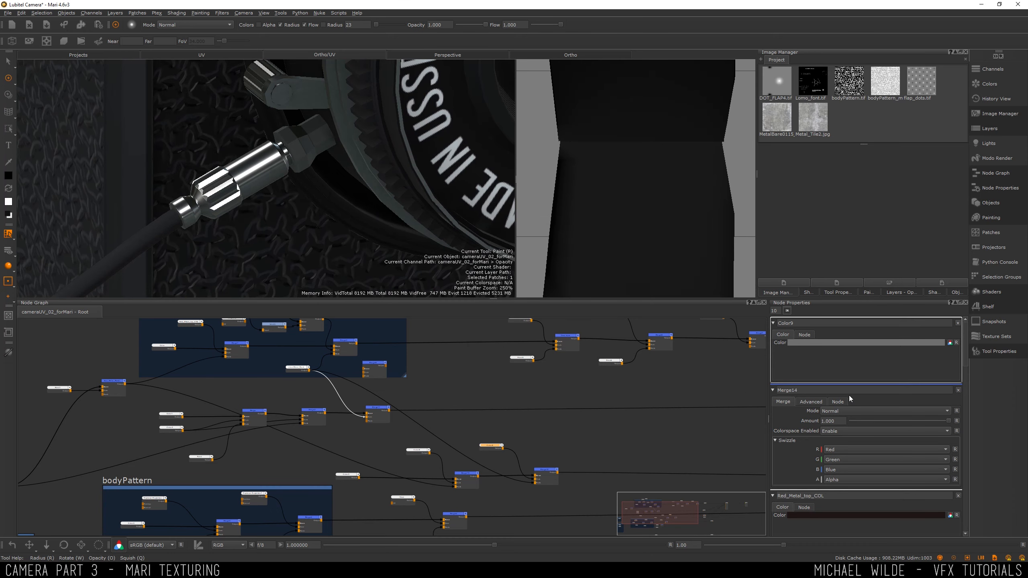
pyautogui.click(826, 343)
pyautogui.moveTo(529, 291); pyautogui.dragTo(536, 293)
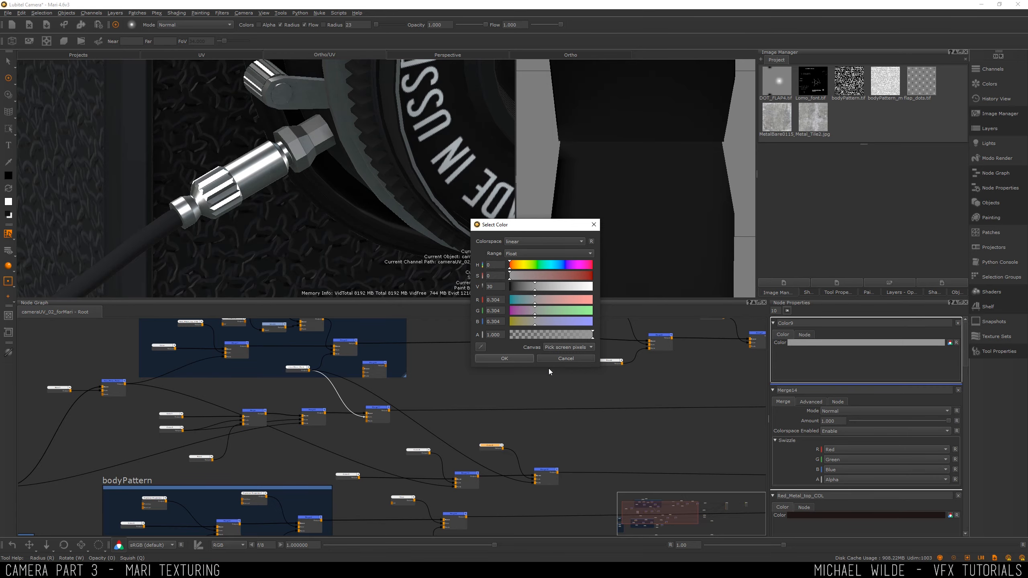
pyautogui.click(525, 358)
# Step: Compare the textured camera front with the reference photo and examine the surface of the LOMO flap
pyautogui.scroll(-5, 344, 210)
pyautogui.keyDown('alt'); pyautogui.moveTo(344, 210); pyautogui.dragTo(408, 175); pyautogui.keyUp('alt')
pyautogui.scroll(-5, 386, 174)
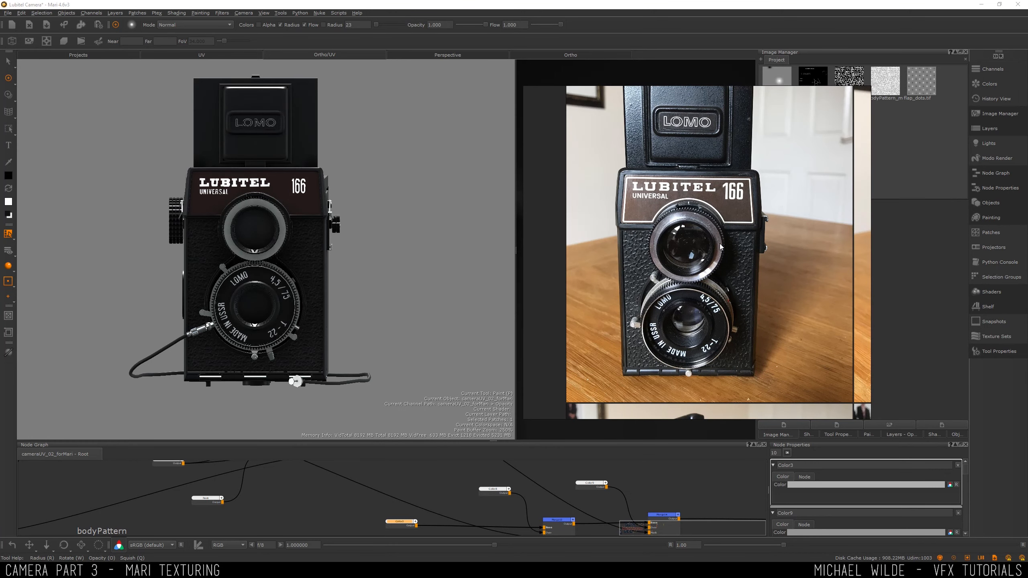
pyautogui.scroll(3, 682, 125)
pyautogui.moveTo(683, 125); pyautogui.dragTo(700, 192, button='middle')
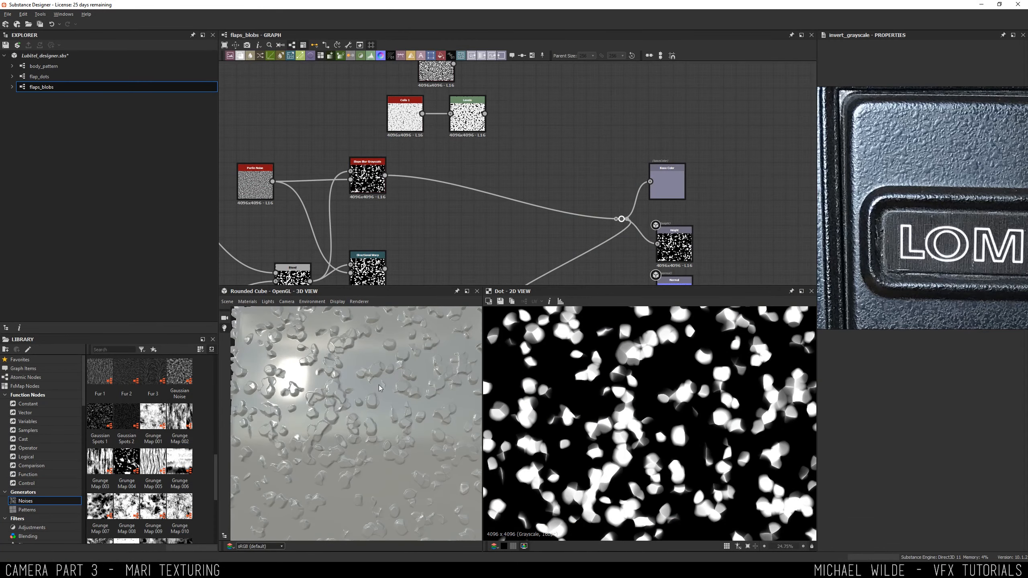
# Step: Switch to Substance Designer and inspect the flaps_blobs 3D preview and its Blend and Slope Blur Grayscale nodes
pyautogui.moveTo(379, 388); pyautogui.dragTo(438, 336)
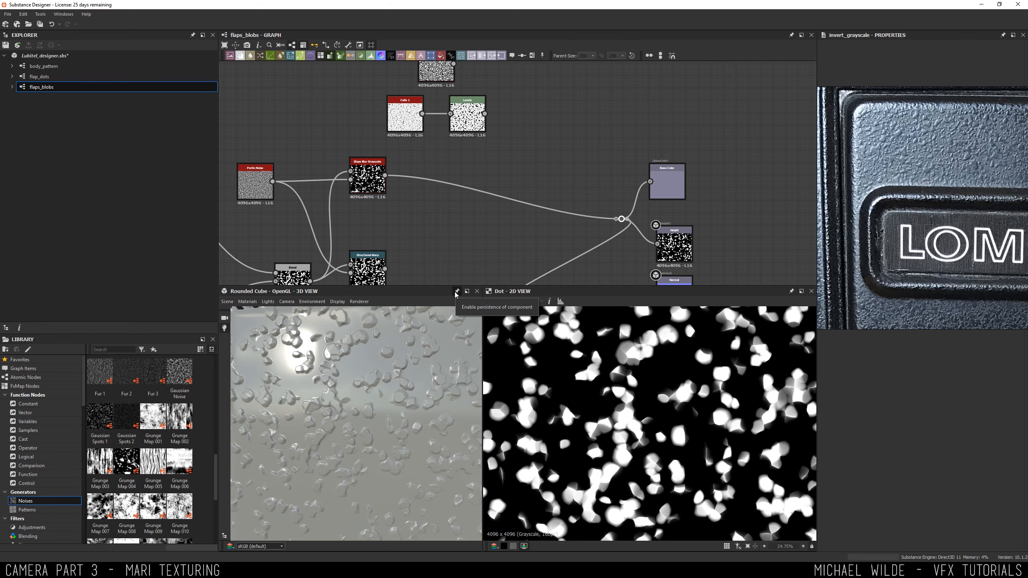
pyautogui.moveTo(574, 239); pyautogui.dragTo(745, 189, button='middle')
pyautogui.doubleClick(464, 232)
pyautogui.doubleClick(545, 133)
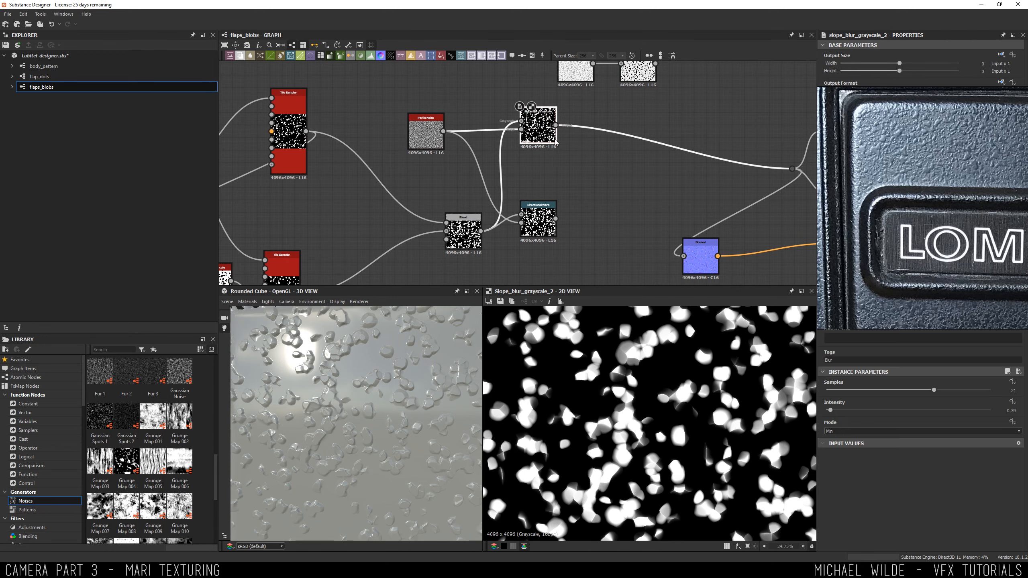
# Step: Add a Blur node after the Slope Blur Grayscale node and lower its intensity to 0.64
pyautogui.press('space')
pyautogui.write('bl')
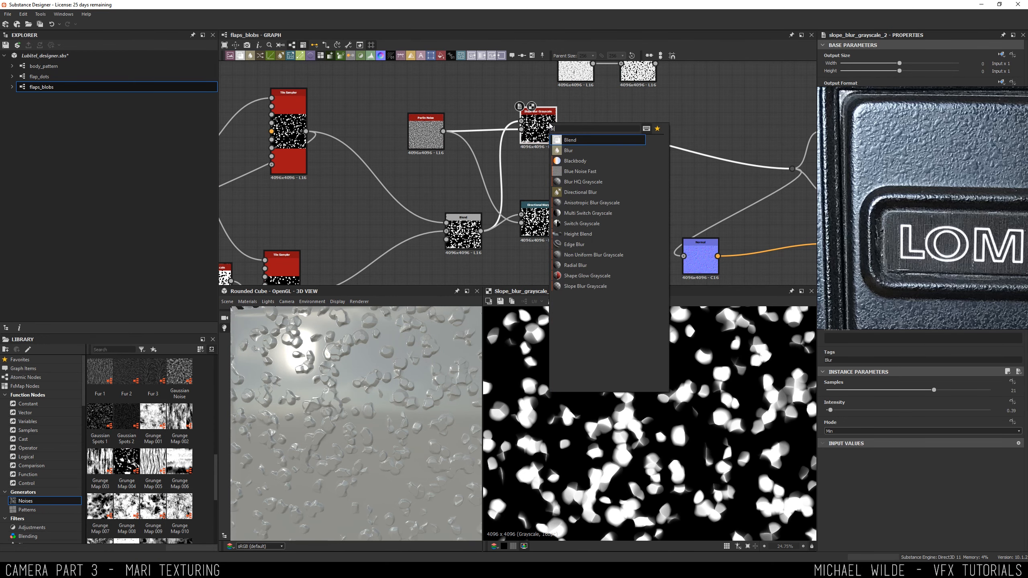
pyautogui.click(567, 150)
pyautogui.moveTo(890, 161); pyautogui.dragTo(640, 361, button='right')
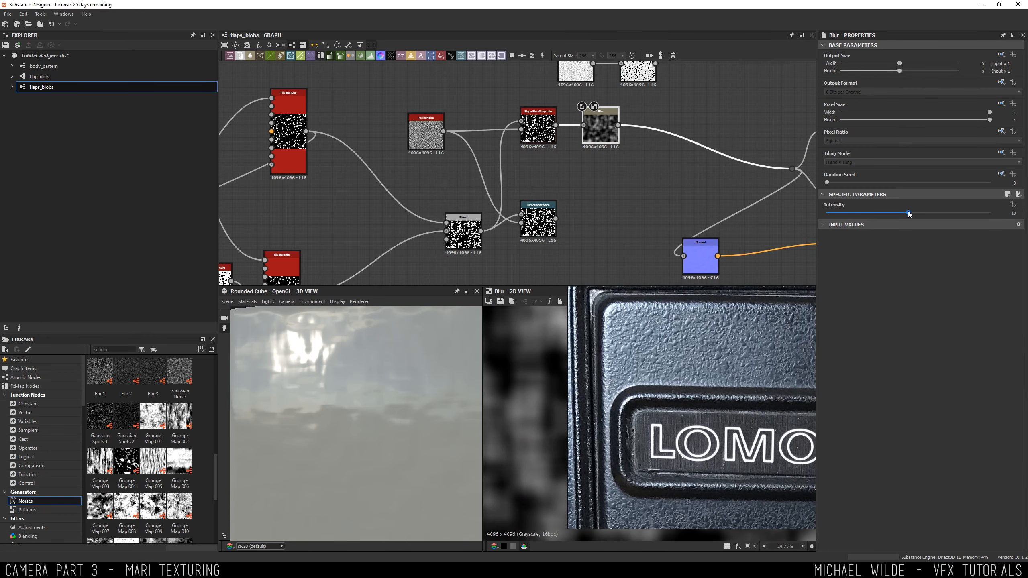
pyautogui.moveTo(909, 214); pyautogui.dragTo(832, 212)
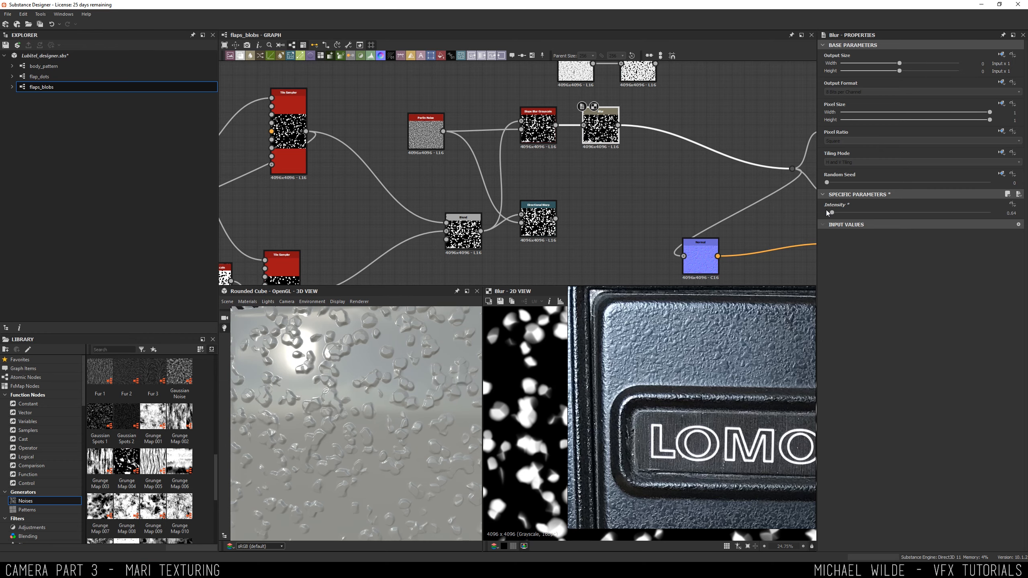
pyautogui.click(534, 123)
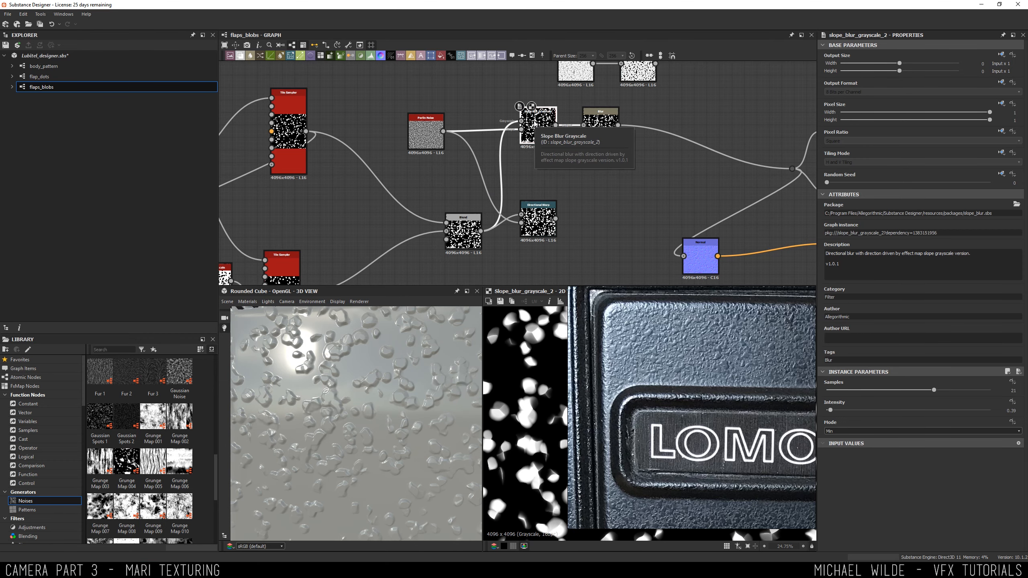
pyautogui.click(463, 227)
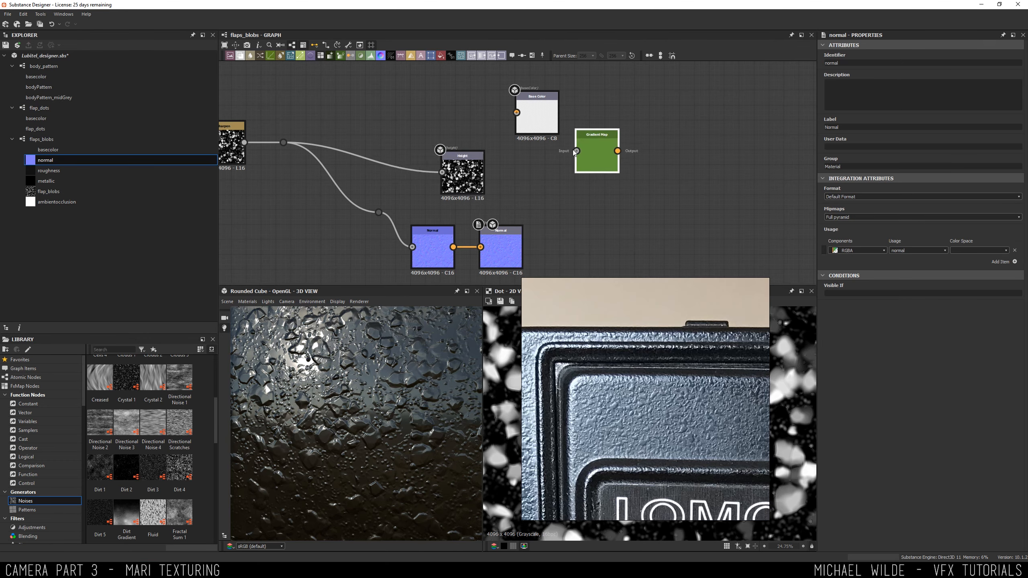
# Step: Move the Gradient Map node beside the Height output and feed it the blob pattern through the dot node
pyautogui.moveTo(591, 150); pyautogui.dragTo(375, 128)
pyautogui.moveTo(285, 143); pyautogui.dragTo(294, 154)
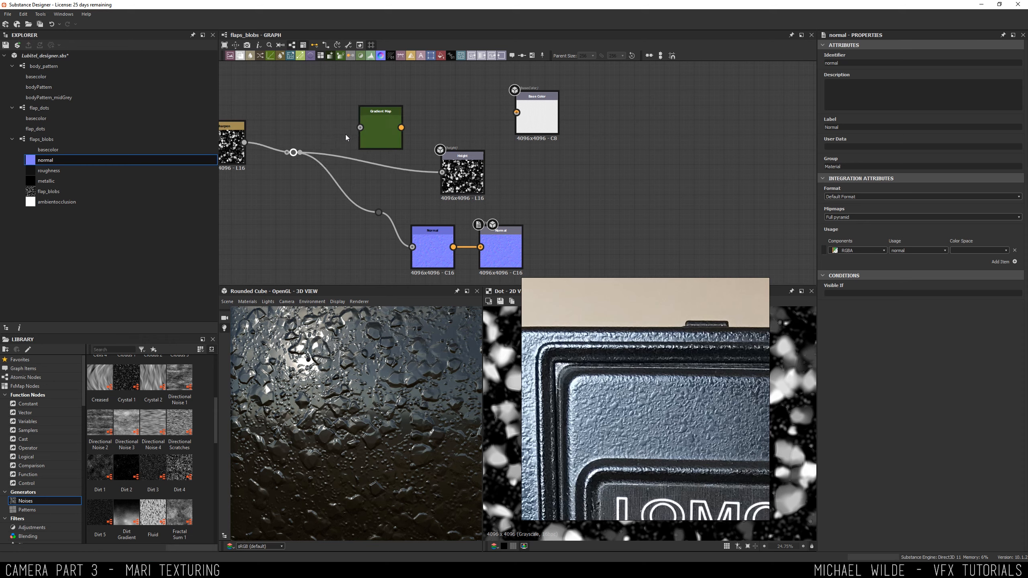
pyautogui.click(386, 119)
pyautogui.moveTo(456, 159); pyautogui.dragTo(471, 174)
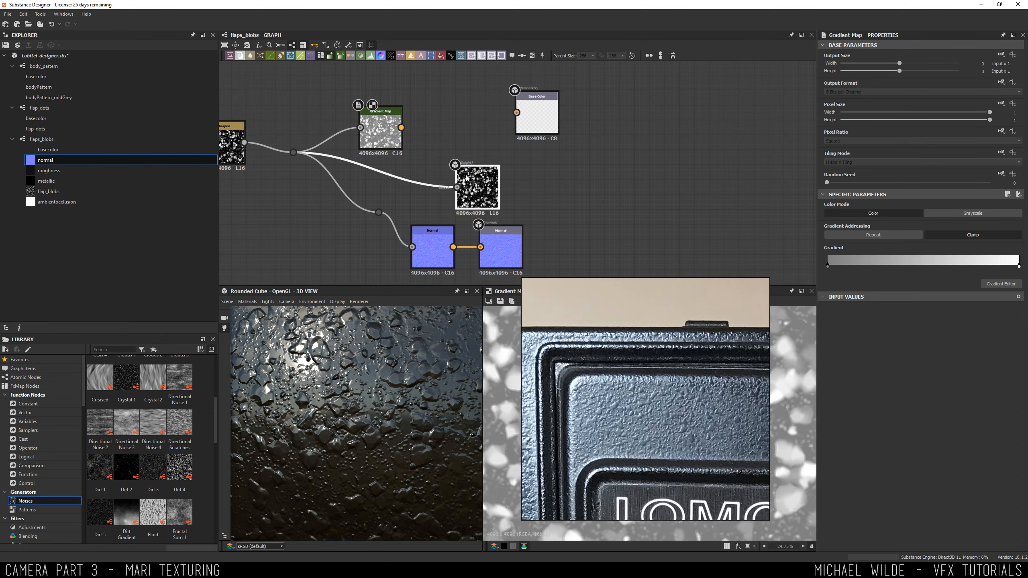
# Step: Delete the metallic and ambientocclusion output nodes from the flaps_blobs graph and select the flap_blobs output
pyautogui.moveTo(562, 207); pyautogui.dragTo(574, 69, button='middle')
pyautogui.scroll(-3, 558, 209)
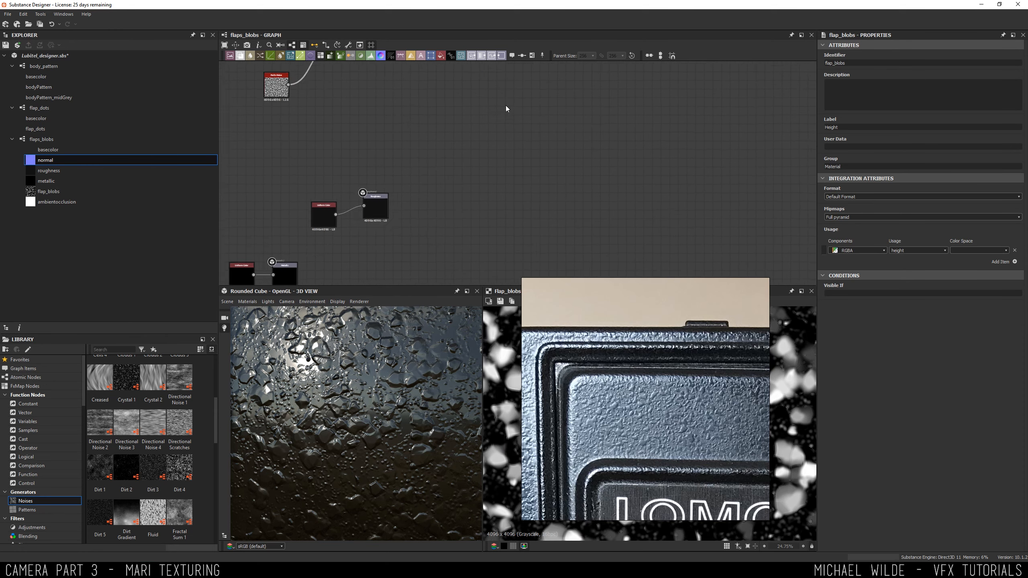
pyautogui.moveTo(259, 243); pyautogui.dragTo(409, 143, button='middle')
pyautogui.moveTo(377, 302); pyautogui.dragTo(376, 303)
pyautogui.press('Delete')
pyautogui.moveTo(494, 186); pyautogui.dragTo(322, 270, button='middle')
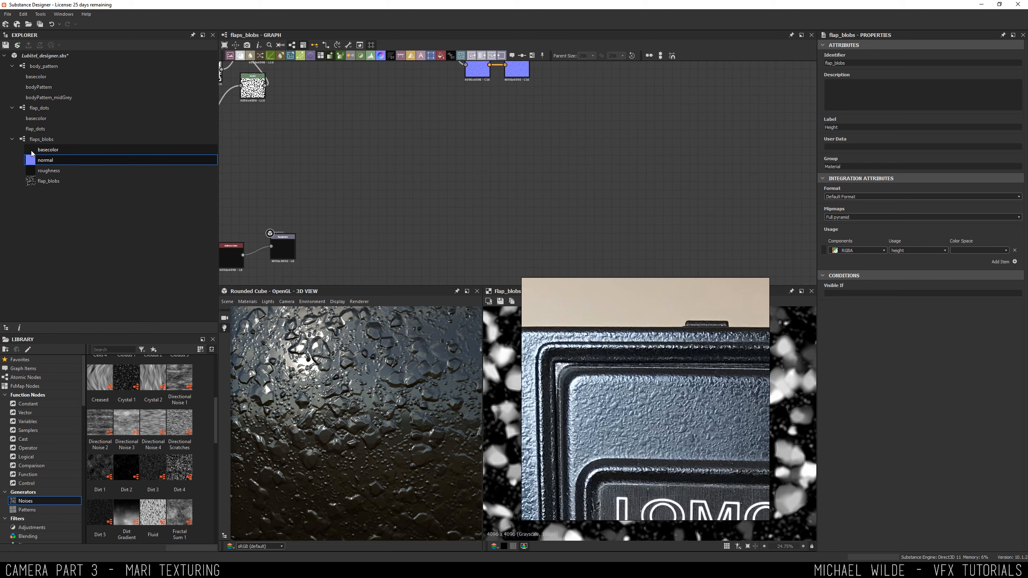
pyautogui.click(49, 183)
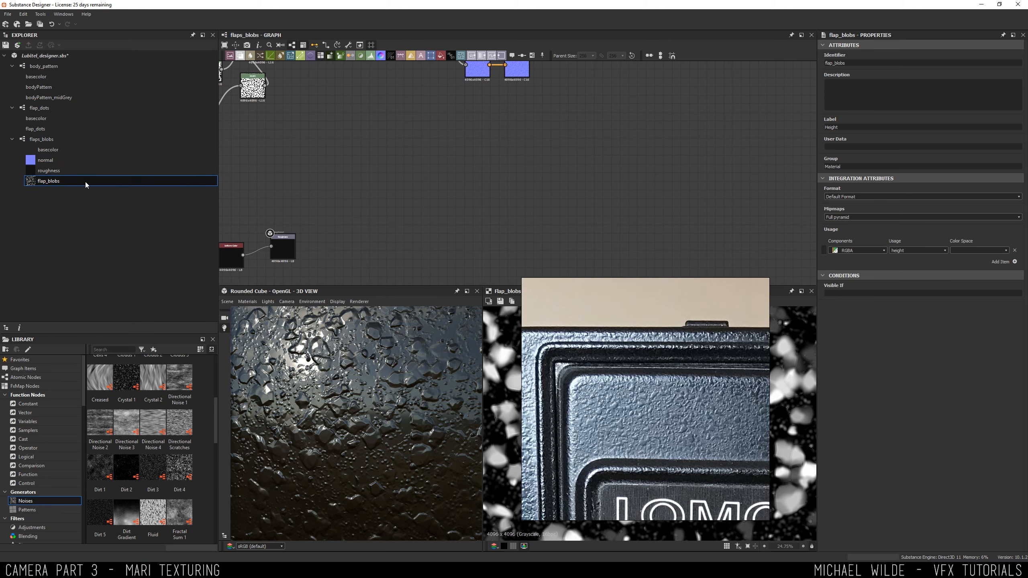
# Step: Duplicate the Height output node and place the copy between the Gradient Map and Base Color nodes
pyautogui.moveTo(494, 154); pyautogui.dragTo(450, 229, button='middle')
pyautogui.moveTo(490, 120); pyautogui.dragTo(482, 165, button='middle')
pyautogui.scroll(4, 484, 164)
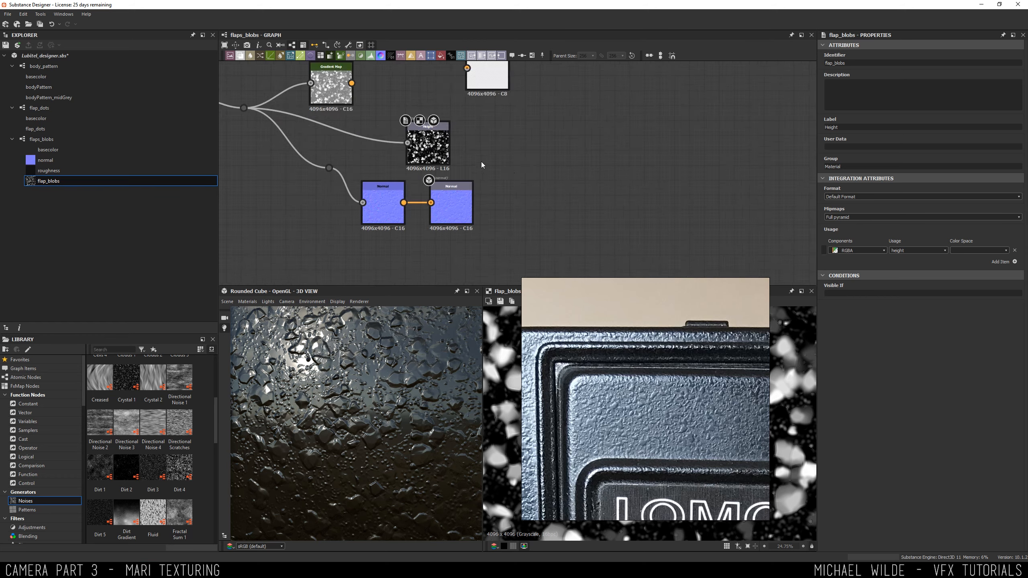
pyautogui.moveTo(410, 144); pyautogui.dragTo(448, 115)
pyautogui.moveTo(517, 78); pyautogui.dragTo(516, 173, button='middle')
pyautogui.hotkey('ctrl', 'd')
pyautogui.moveTo(478, 136); pyautogui.dragTo(603, 99)
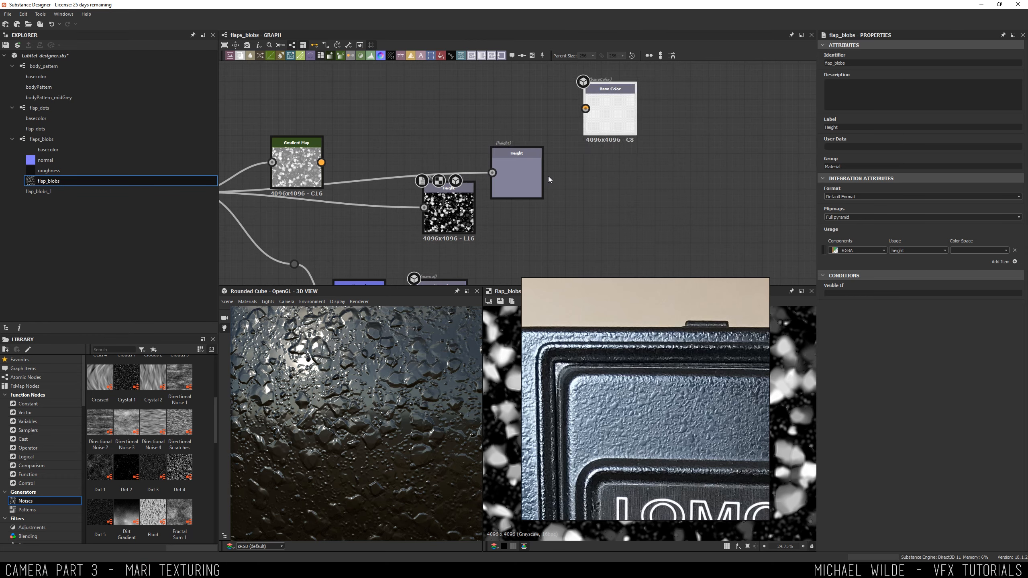
pyautogui.moveTo(519, 179); pyautogui.dragTo(477, 132)
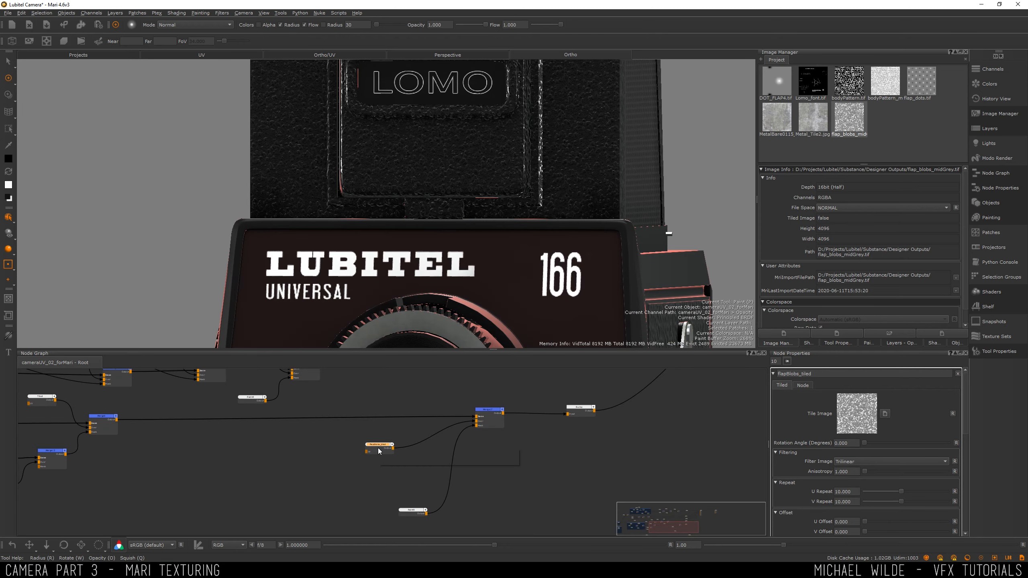
# Step: In Mari, insert a Levels node between the flapBlobs_tiled node and its Merge node
pyautogui.press('Tab')
pyautogui.write('level')
pyautogui.press('Return')
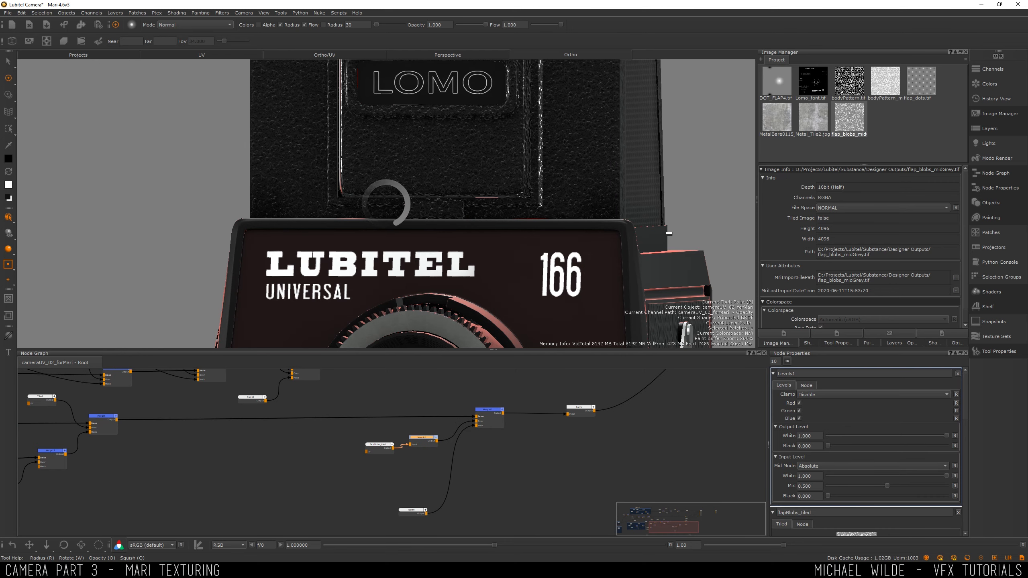
# Step: Try an input White of 0.625 and an input Black of 0.209 on the Levels node, and undo the changes
pyautogui.keyDown('alt'); pyautogui.moveTo(386, 204); pyautogui.dragTo(466, 219, button='right'); pyautogui.keyUp('alt')
pyautogui.keyDown('alt'); pyautogui.moveTo(465, 219); pyautogui.dragTo(388, 239); pyautogui.keyUp('alt')
pyautogui.keyDown('alt'); pyautogui.moveTo(389, 239); pyautogui.dragTo(700, 272, button='right'); pyautogui.keyUp('alt')
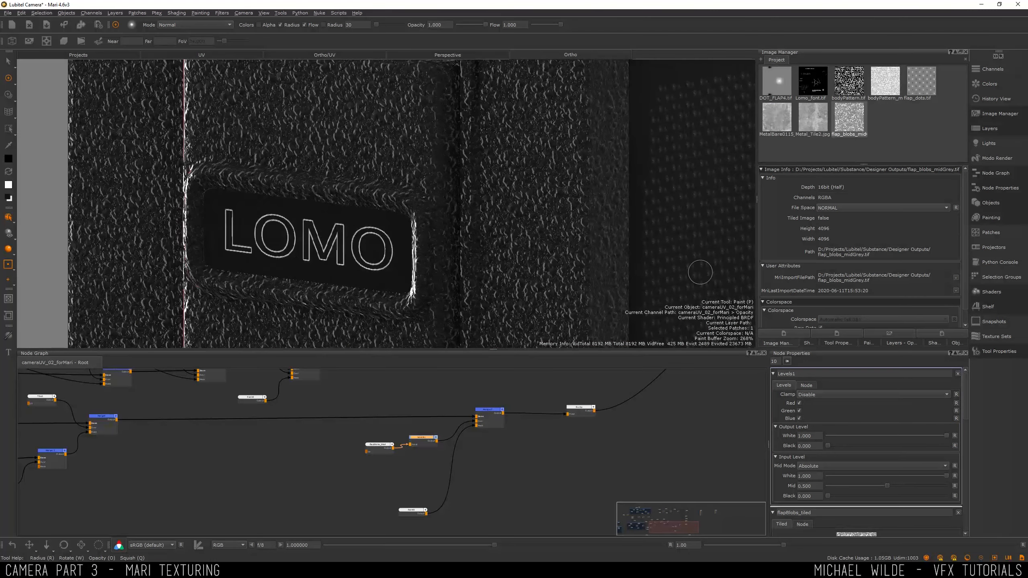
pyautogui.write('.8')
pyautogui.press('Return')
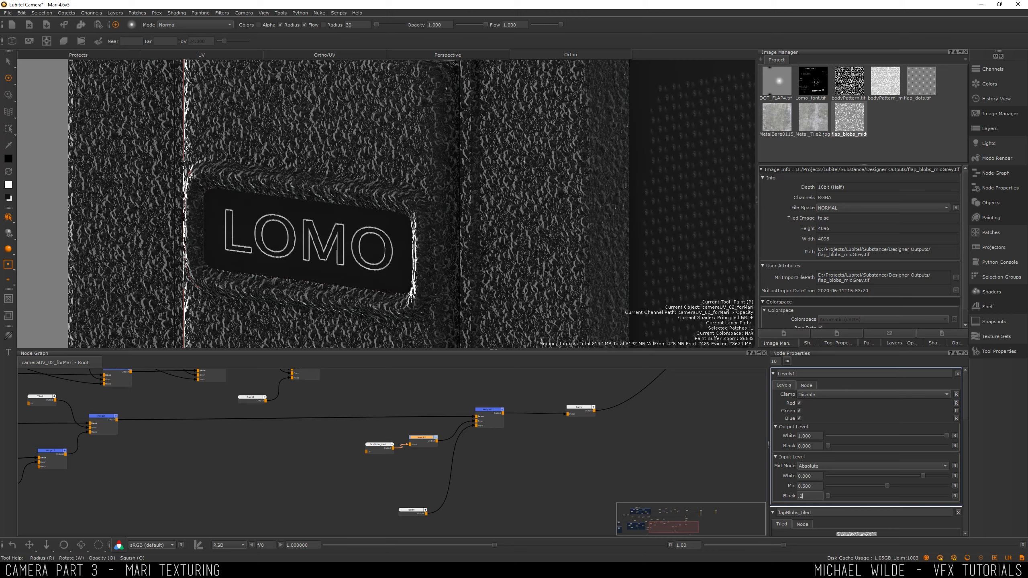
pyautogui.moveTo(923, 477); pyautogui.dragTo(904, 474)
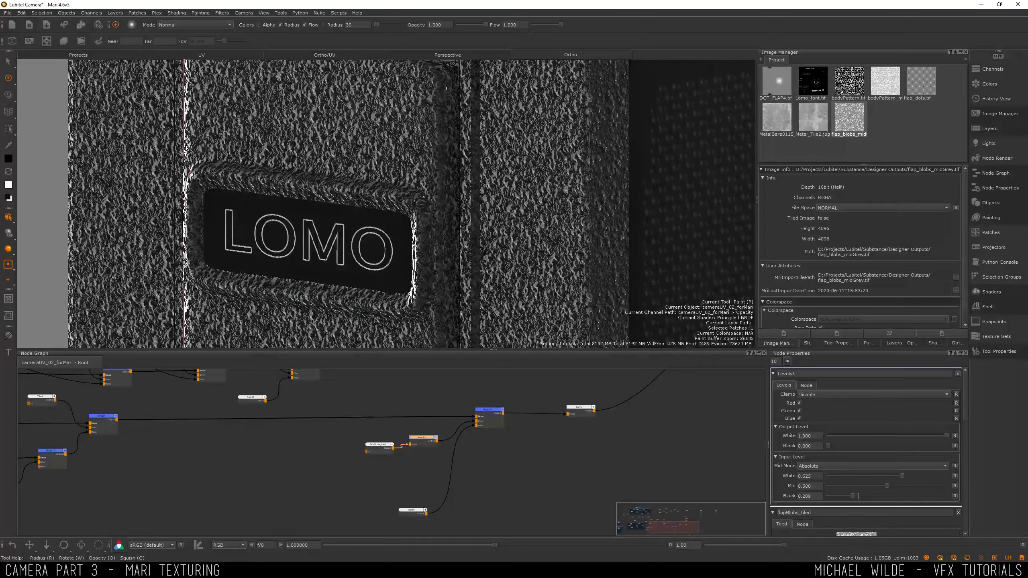
pyautogui.hotkey('ctrl', 'z')
pyautogui.hotkey('ctrl', 'z')
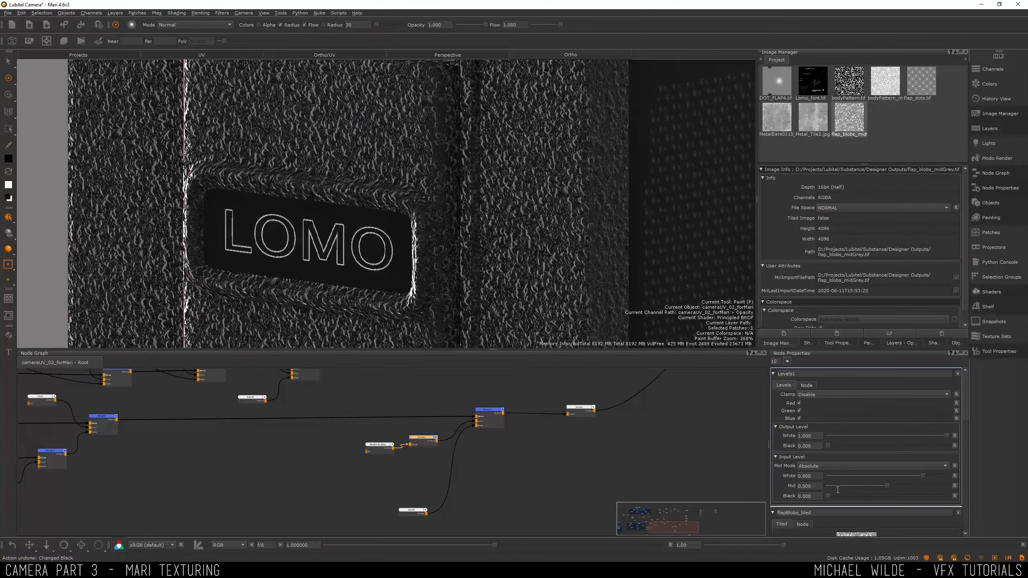
pyautogui.hotkey('ctrl', 'z')
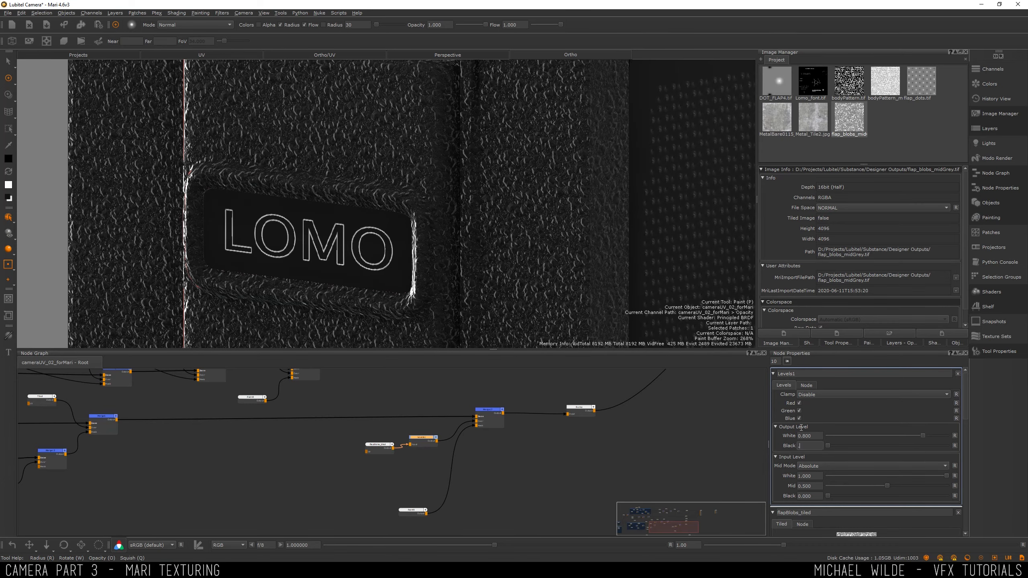
# Step: Set the Levels node's output White to 0.8 and output Black to 0.2, checking the bump on the LOMO flap and body
pyautogui.scroll(-5, 523, 101)
pyautogui.scroll(8, 523, 101)
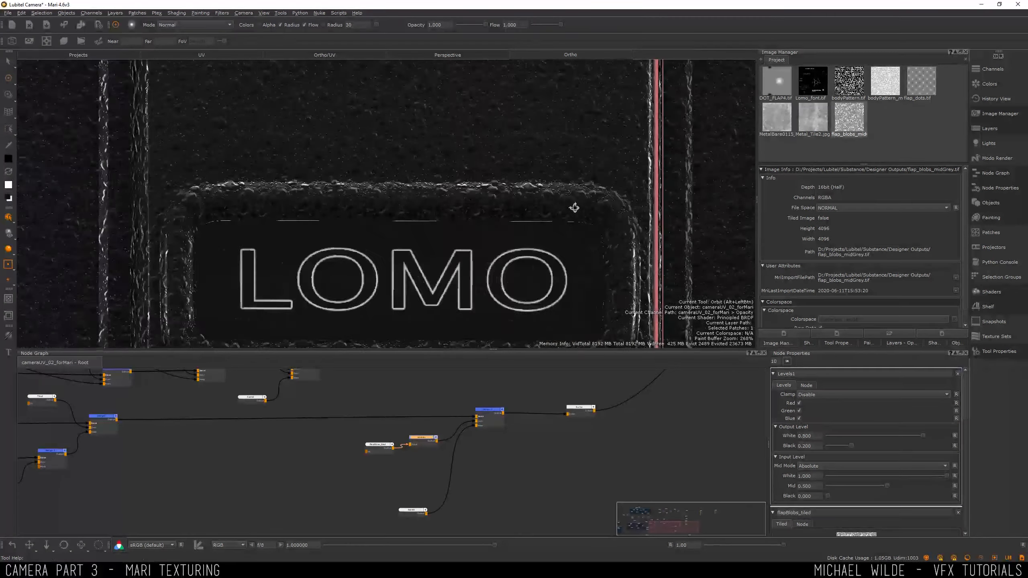
pyautogui.keyDown('alt'); pyautogui.moveTo(585, 155); pyautogui.dragTo(576, 206); pyautogui.keyUp('alt')
pyautogui.scroll(-3, 514, 168)
pyautogui.scroll(-3, 477, 150)
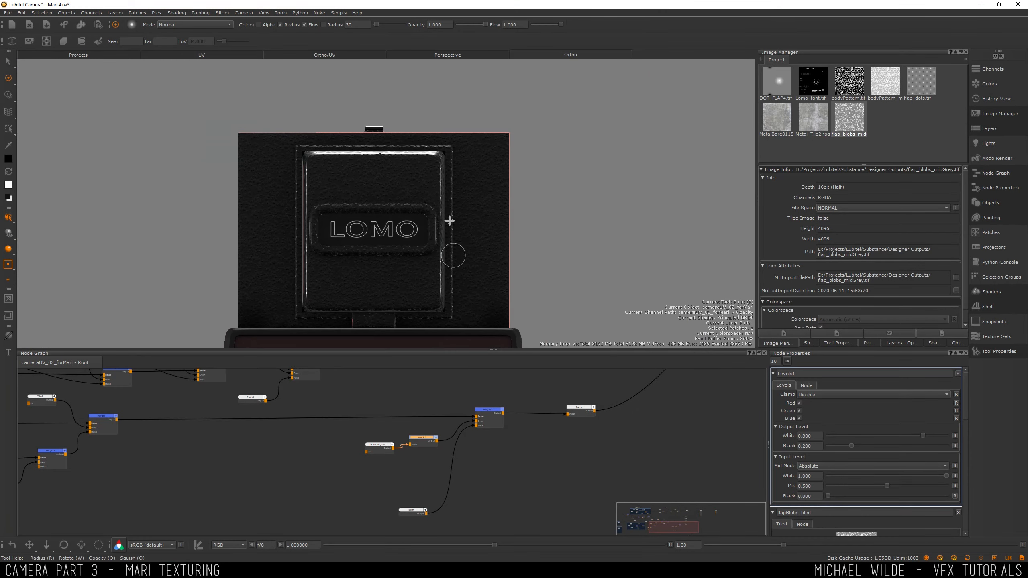
pyautogui.moveTo(450, 220)
pyautogui.keyDown('alt'); pyautogui.mouseDown()
pyautogui.moveTo(572, 208)
pyautogui.moveTo(526, 209)
pyautogui.mouseUp(); pyautogui.keyUp('alt')
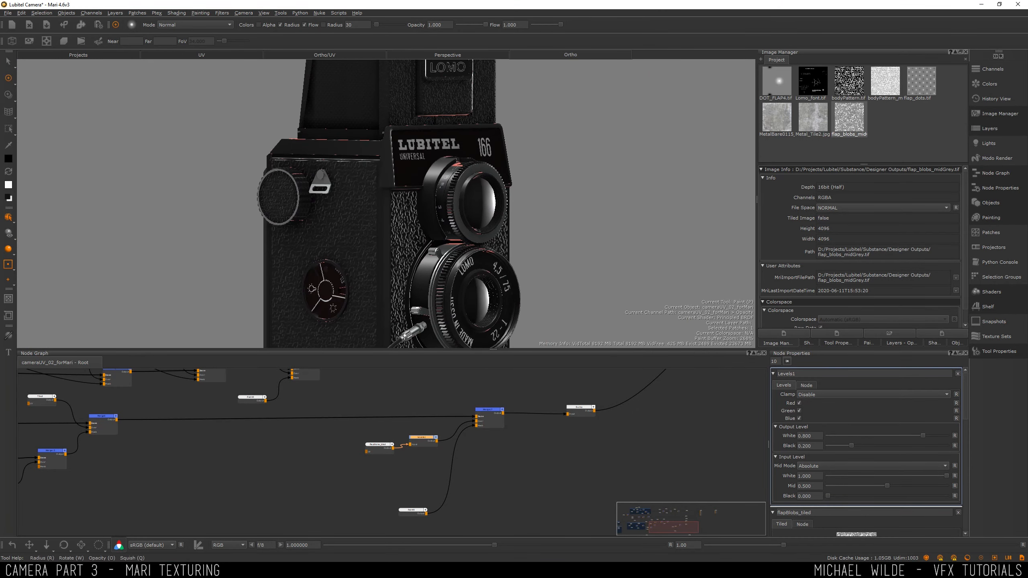
pyautogui.scroll(3, 494, 179)
pyautogui.keyDown('alt'); pyautogui.moveTo(494, 179); pyautogui.dragTo(666, 172, button='middle'); pyautogui.keyUp('alt')
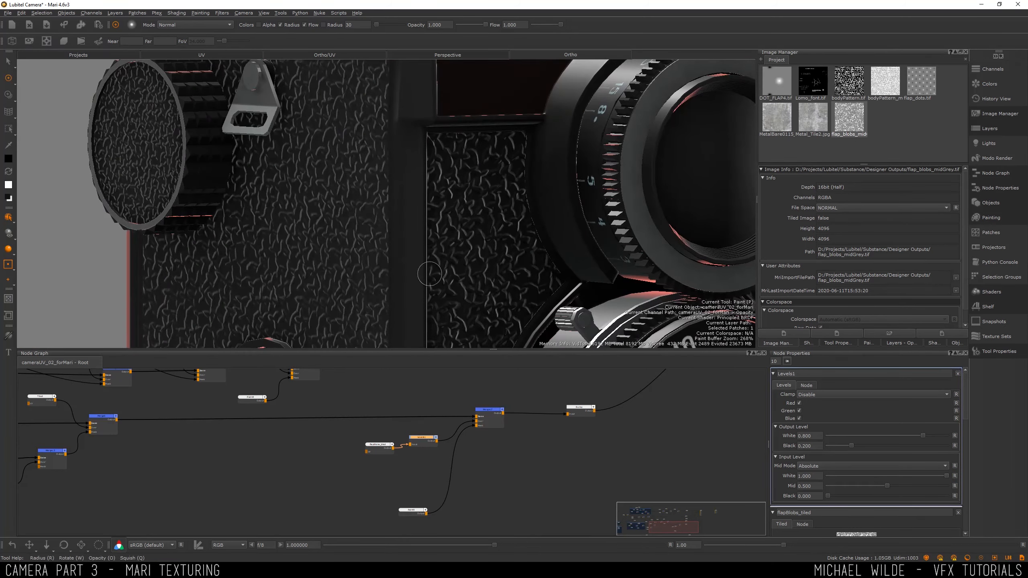
pyautogui.scroll(-2, 429, 441)
# Step: Select the silverMetal_Mask node and set smart face selection to Orientation with an angle of 20
pyautogui.moveTo(213, 423); pyautogui.dragTo(381, 420, button='middle')
pyautogui.click(380, 421)
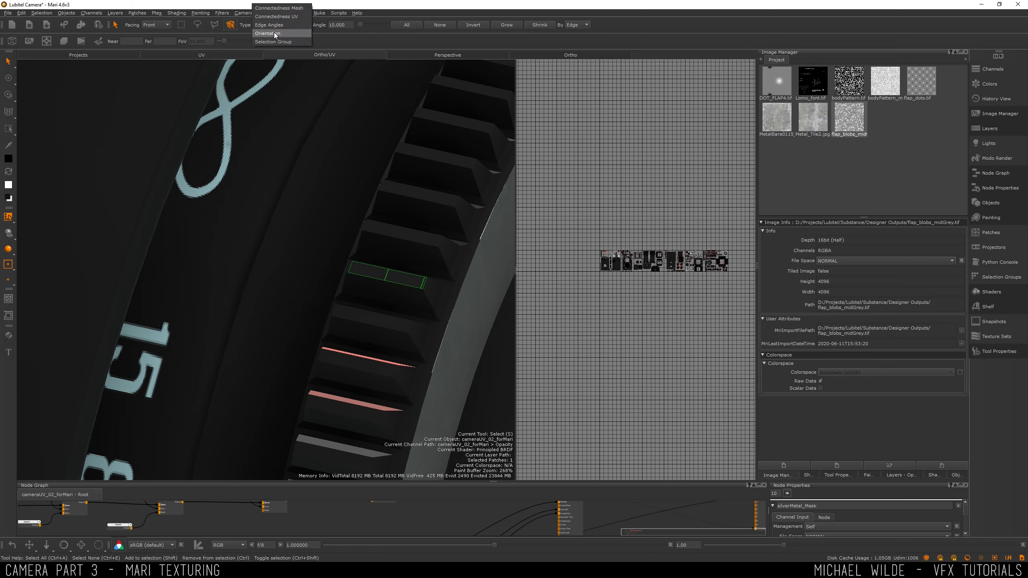
pyautogui.write('20')
pyautogui.press('Return')
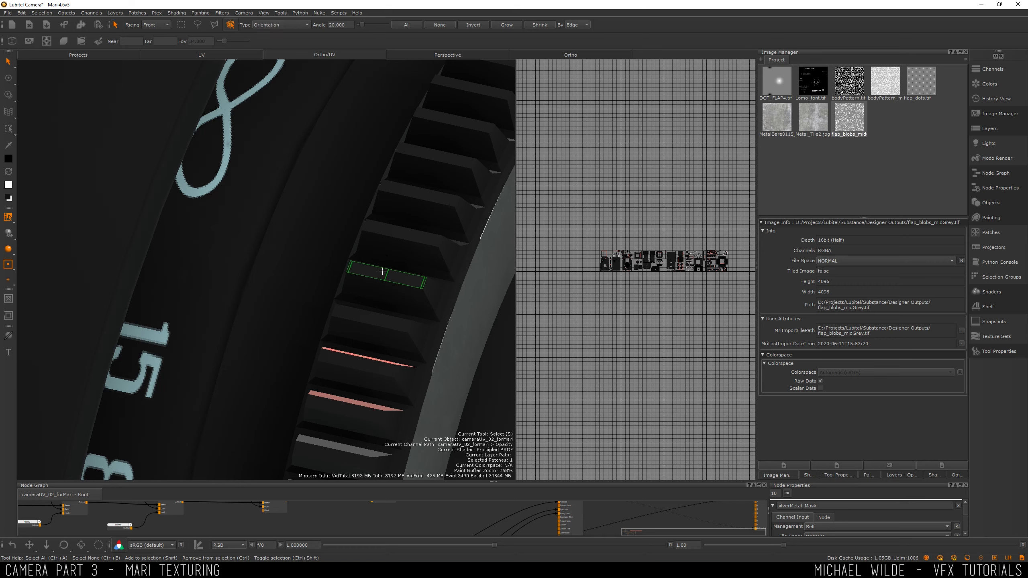
# Step: Select the flat top faces of the lens ring ridges on the UV strips, leaving out the surrounding side faces
pyautogui.keyDown('shift'); pyautogui.click(399, 230); pyautogui.keyUp('shift')
pyautogui.press('f')
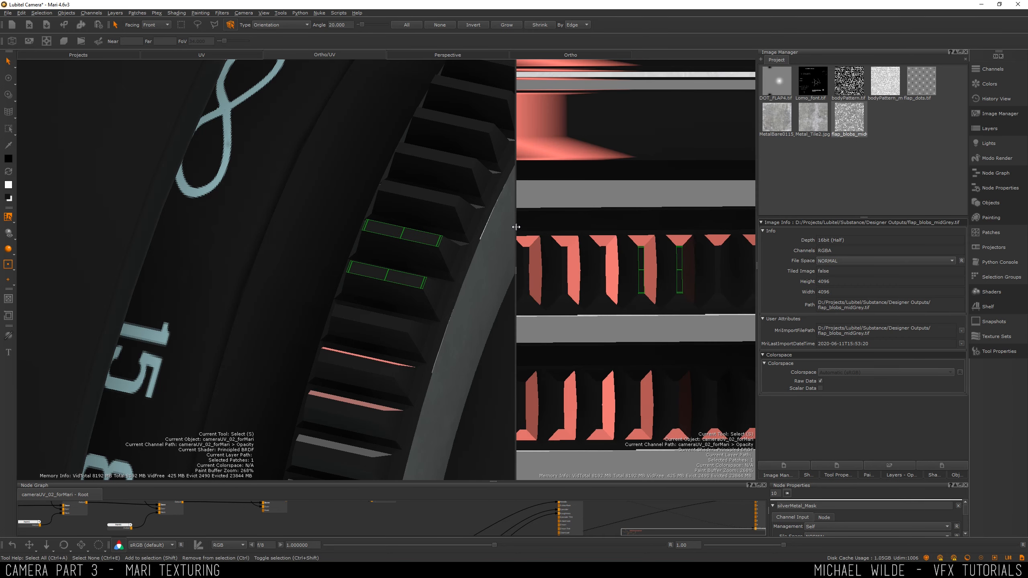
pyautogui.moveTo(516, 227); pyautogui.dragTo(302, 227)
pyautogui.scroll(5, 518, 224)
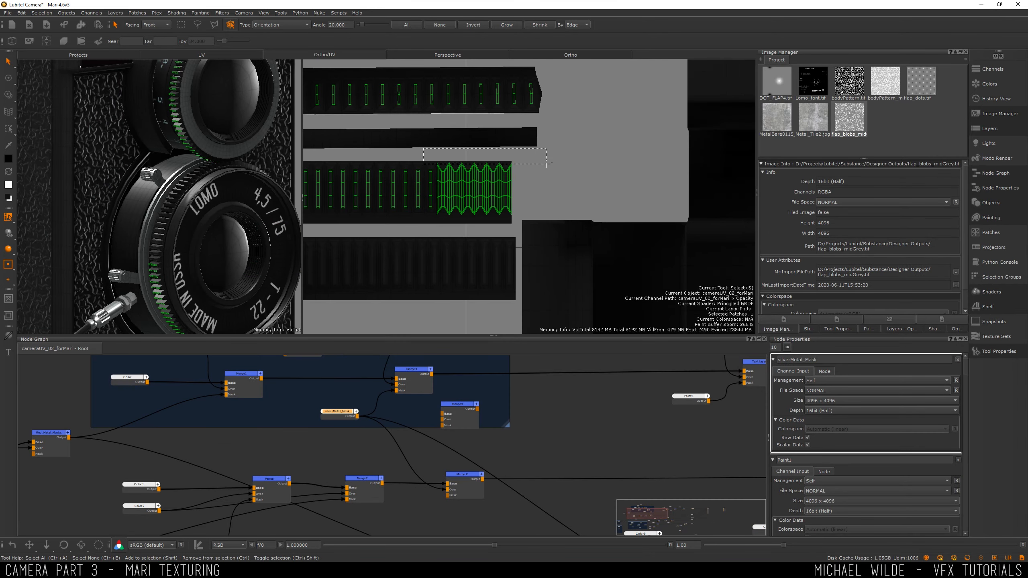
pyautogui.moveTo(547, 163); pyautogui.dragTo(551, 167)
pyautogui.scroll(-5, 514, 184)
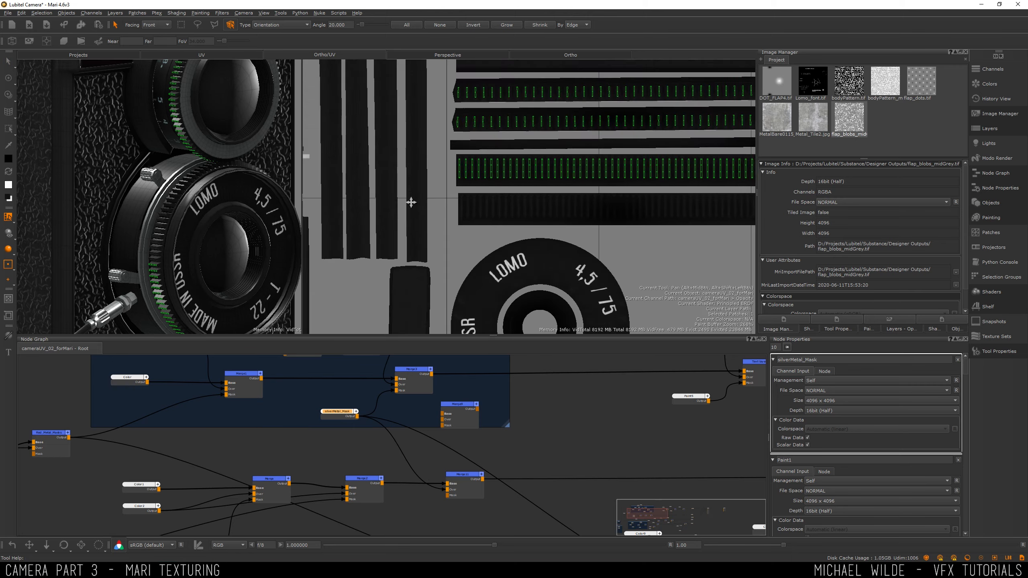
# Step: Add the ridge top faces of the lowest ridged UV strip to the selection and remove its side faces
pyautogui.moveTo(302, 192); pyautogui.dragTo(235, 198)
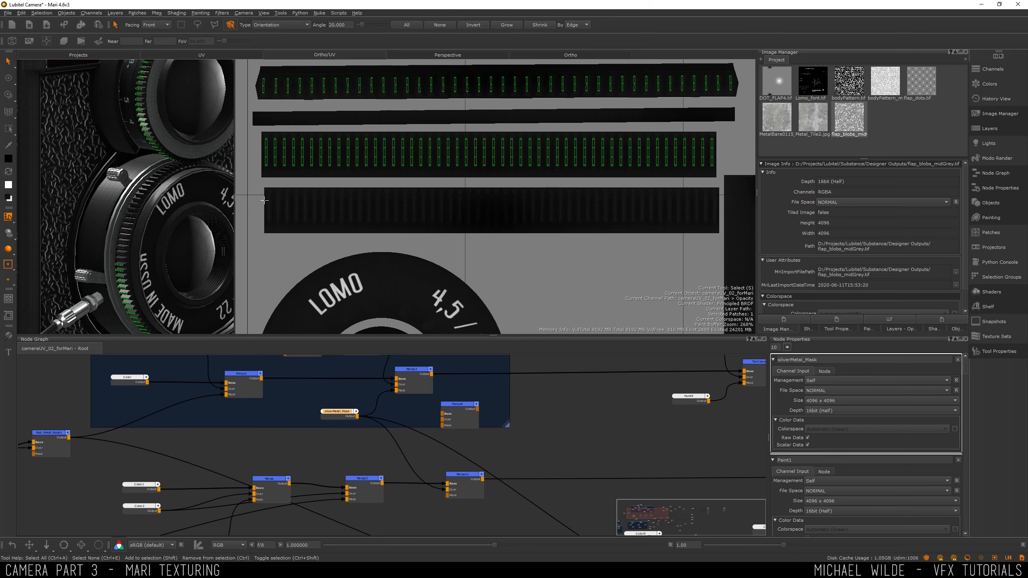
pyautogui.moveTo(679, 222); pyautogui.dragTo(722, 225)
pyautogui.moveTo(726, 238); pyautogui.dragTo(621, 232)
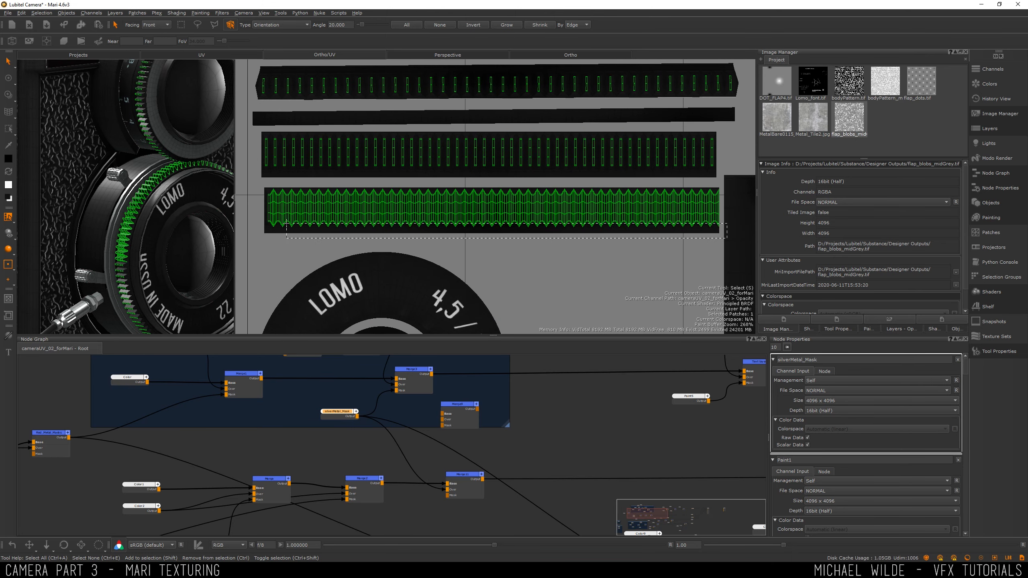
pyautogui.moveTo(287, 223); pyautogui.dragTo(268, 222)
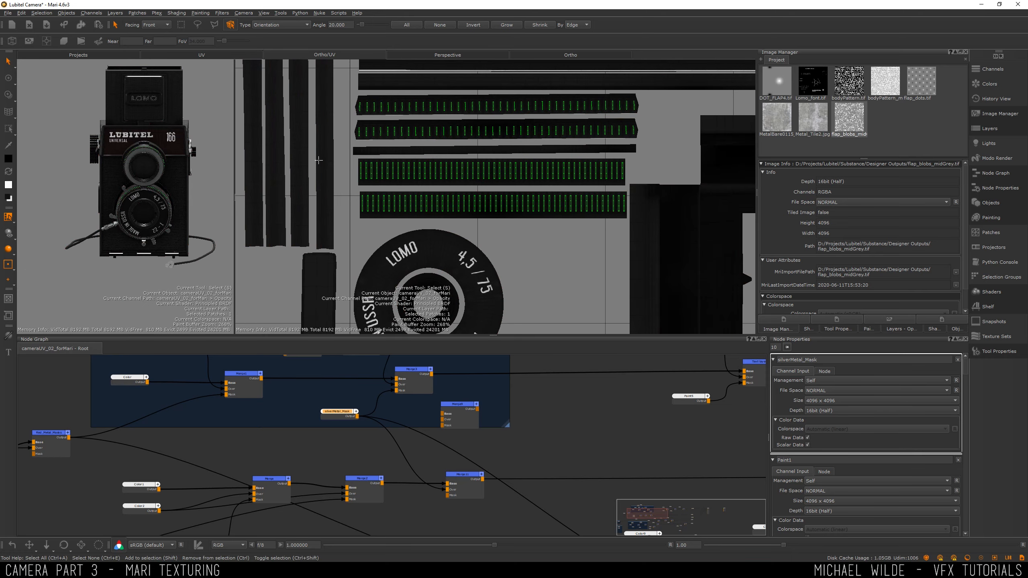
# Step: Fill the selected ridge faces with white in silverMetal_Mask and inspect the lens rings
pyautogui.rightClick(495, 178)
pyautogui.moveTo(568, 251)
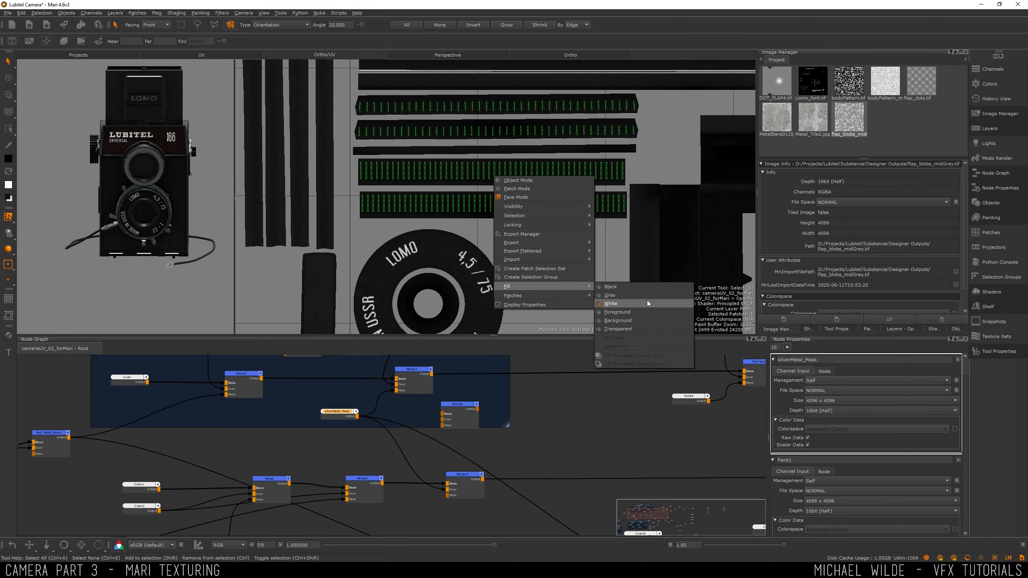
pyautogui.click(647, 303)
pyautogui.scroll(5, 227, 162)
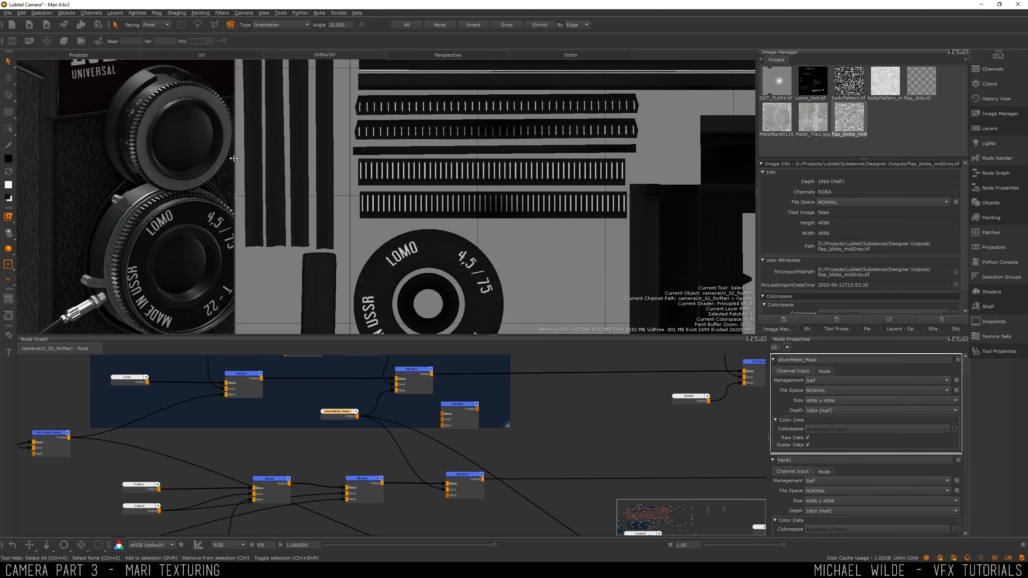
pyautogui.moveTo(234, 158); pyautogui.dragTo(430, 158)
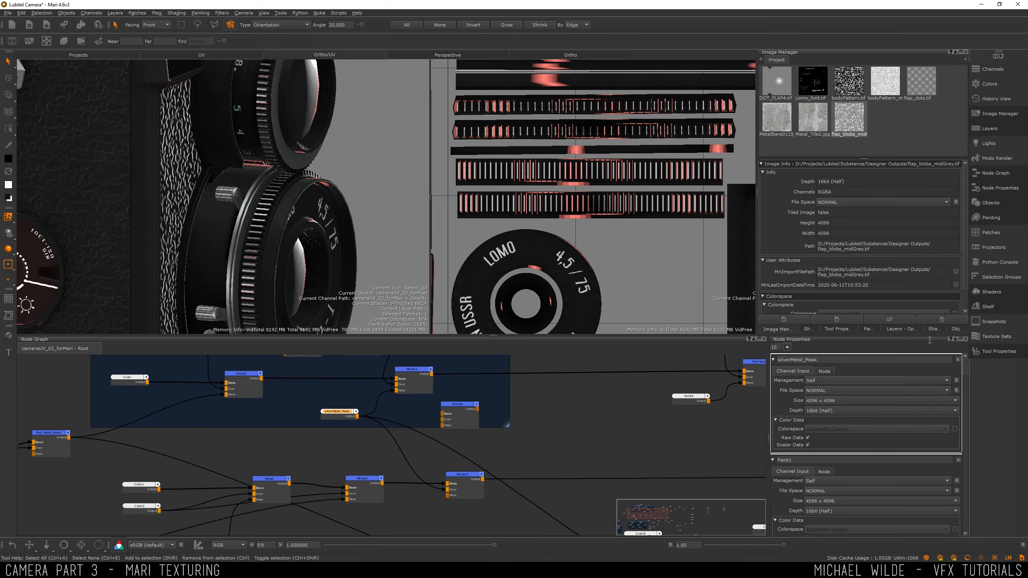
pyautogui.scroll(8, 358, 228)
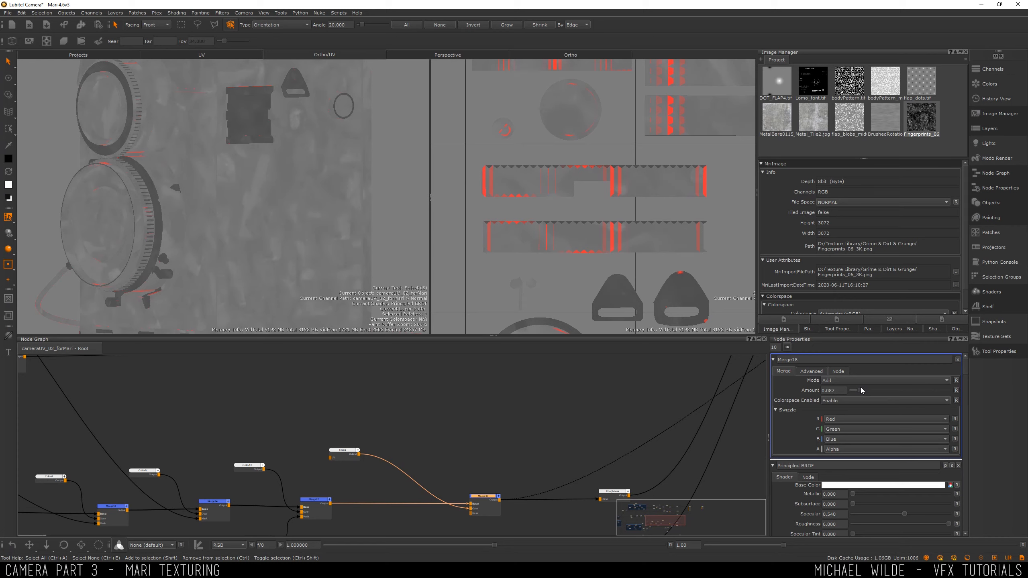
# Step: Invert the fingerprint texture with an Invert node and set its roughness merge to Multiply mode with an amount of 0.166
pyautogui.moveTo(862, 390); pyautogui.dragTo(868, 386)
pyautogui.moveTo(341, 450); pyautogui.dragTo(342, 441)
pyautogui.press('Tab')
pyautogui.write('inv')
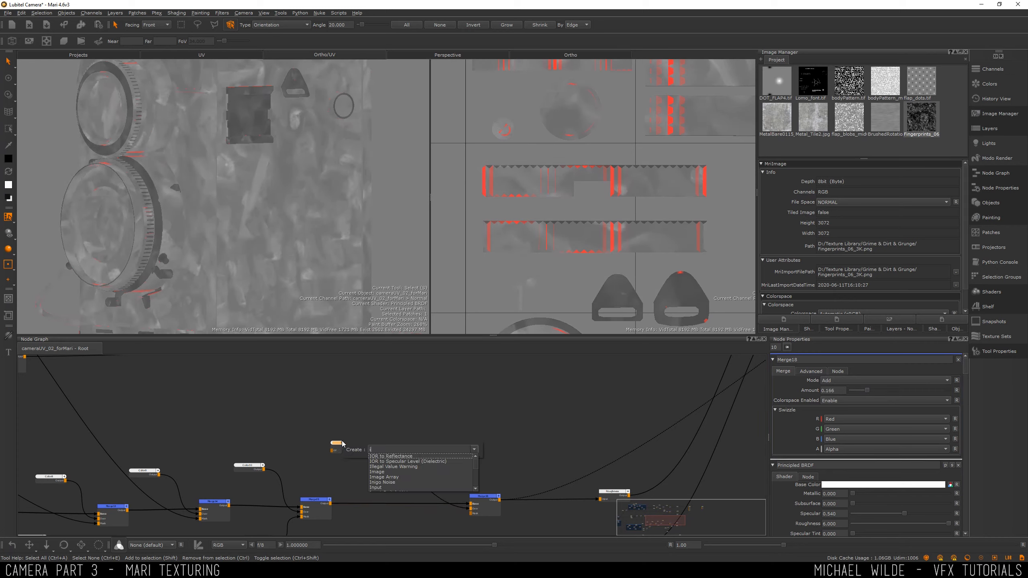
pyautogui.press('Return')
pyautogui.click(853, 381)
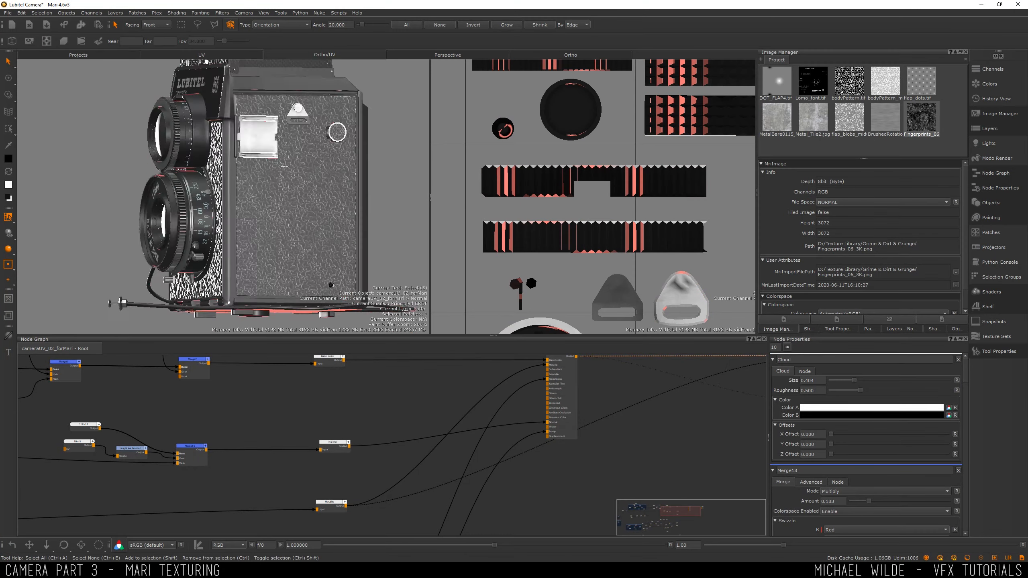
# Step: Isolate the edges of the baked Curvature map with the Levels4 node, setting input black to 0.527 and mid to 0.432
pyautogui.moveTo(349, 181); pyautogui.dragTo(387, 181)
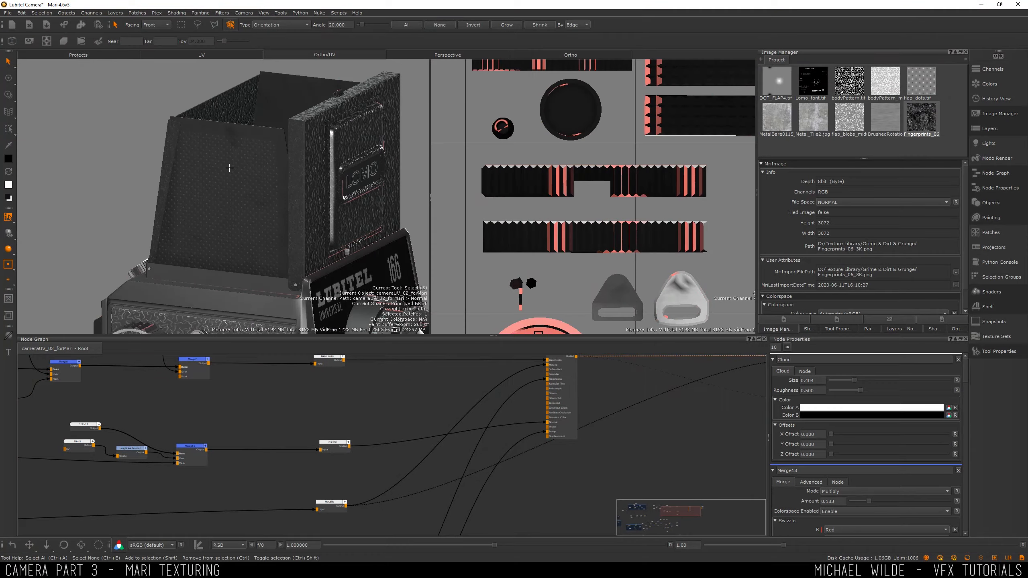
pyautogui.moveTo(102, 386); pyautogui.dragTo(254, 431, button='middle')
pyautogui.scroll(4, 302, 426)
pyautogui.moveTo(308, 512); pyautogui.dragTo(302, 363, button='middle')
pyautogui.doubleClick(167, 363)
pyautogui.scroll(-3, 346, 390)
pyautogui.moveTo(347, 390); pyautogui.dragTo(393, 314, button='middle')
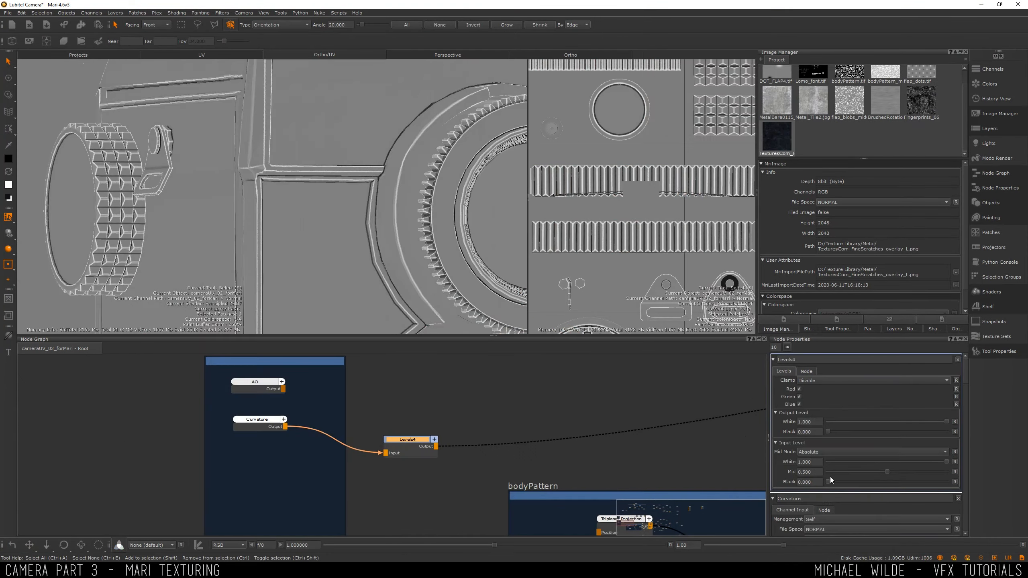
pyautogui.moveTo(830, 481); pyautogui.dragTo(879, 472)
# Step: Examine the curvature edge mask around the camera's side knob, body edges and lens rings
pyautogui.keyDown('alt'); pyautogui.moveTo(344, 117); pyautogui.dragTo(315, 182, button='right'); pyautogui.keyUp('alt')
pyautogui.keyDown('alt'); pyautogui.moveTo(316, 182); pyautogui.dragTo(275, 219); pyautogui.keyUp('alt')
pyautogui.keyDown('alt'); pyautogui.moveTo(275, 227); pyautogui.dragTo(276, 303, button='middle'); pyautogui.keyUp('alt')
pyautogui.keyDown('alt'); pyautogui.moveTo(275, 304); pyautogui.dragTo(365, 227, button='right'); pyautogui.keyUp('alt')
pyautogui.keyDown('alt'); pyautogui.moveTo(364, 227); pyautogui.dragTo(435, 158); pyautogui.keyUp('alt')
pyautogui.keyDown('alt'); pyautogui.moveTo(436, 158); pyautogui.dragTo(357, 190, button='right'); pyautogui.keyUp('alt')
pyautogui.keyDown('alt'); pyautogui.moveTo(356, 191); pyautogui.dragTo(279, 181); pyautogui.keyUp('alt')
pyautogui.keyDown('alt'); pyautogui.moveTo(278, 181); pyautogui.dragTo(445, 179, button='right'); pyautogui.keyUp('alt')
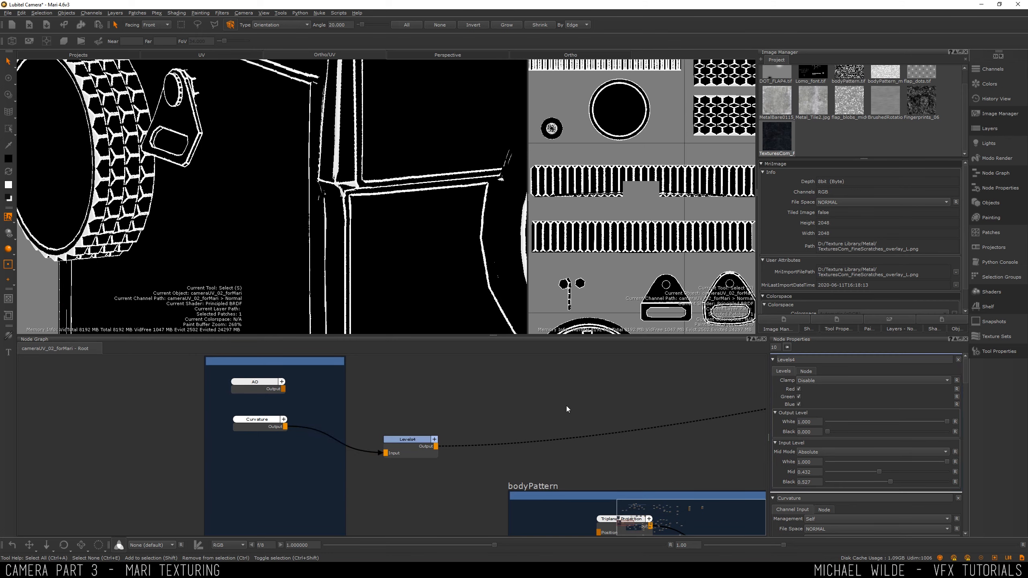
# Step: Create a procedural Curvature node, preview it on the model, and set its scale to 19.734 with Convexity output
pyautogui.press('Tab')
pyautogui.write('curv')
pyautogui.press('Return')
pyautogui.press('1')
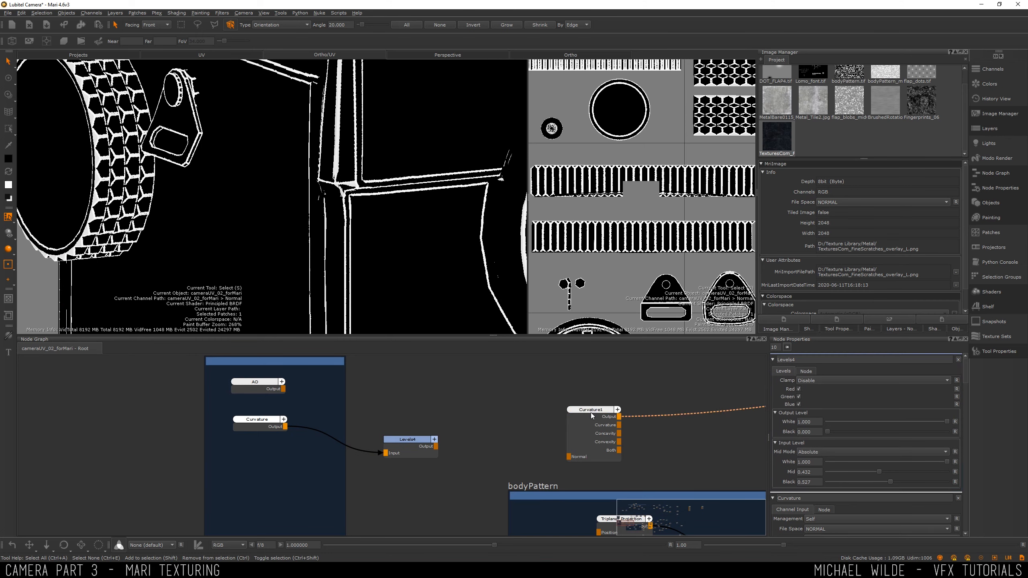
pyautogui.click(591, 412)
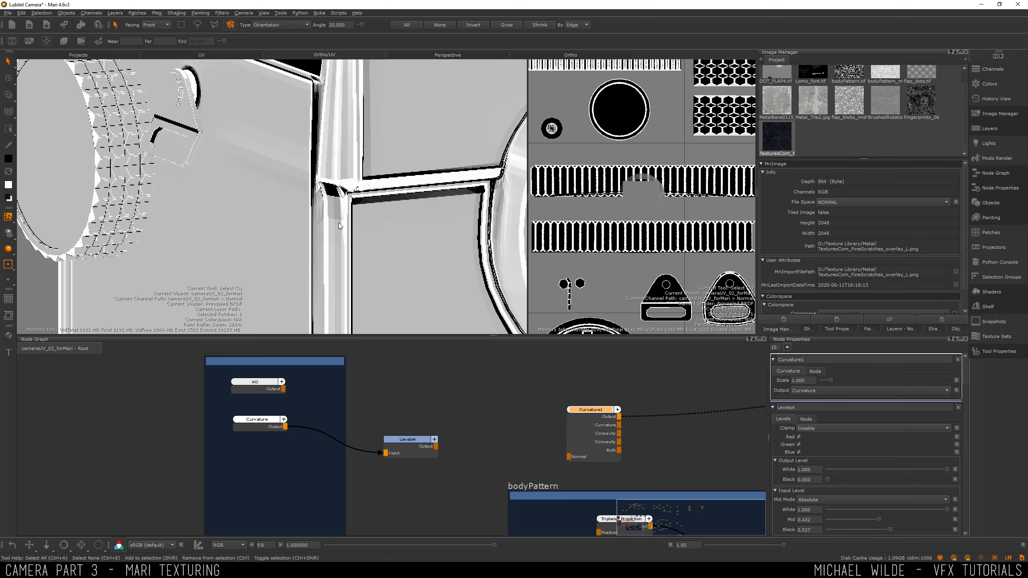
pyautogui.keyDown('alt'); pyautogui.moveTo(339, 222); pyautogui.dragTo(292, 223, button='right'); pyautogui.keyUp('alt')
pyautogui.keyDown('alt'); pyautogui.moveTo(291, 222); pyautogui.dragTo(259, 239); pyautogui.keyUp('alt')
pyautogui.moveTo(824, 381)
pyautogui.mouseDown()
pyautogui.moveTo(944, 395)
pyautogui.moveTo(828, 376)
pyautogui.moveTo(925, 388)
pyautogui.mouseUp()
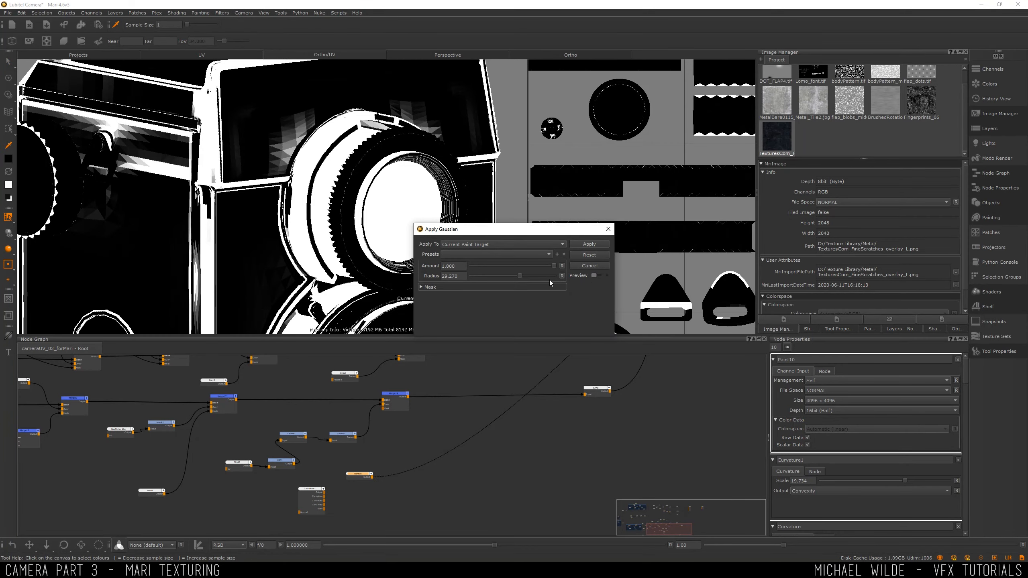
# Step: Blur the painted convexity mask with a large-radius Gaussian filter and inspect its Multiply merge with the Cloud noise
pyautogui.moveTo(472, 274); pyautogui.dragTo(552, 277)
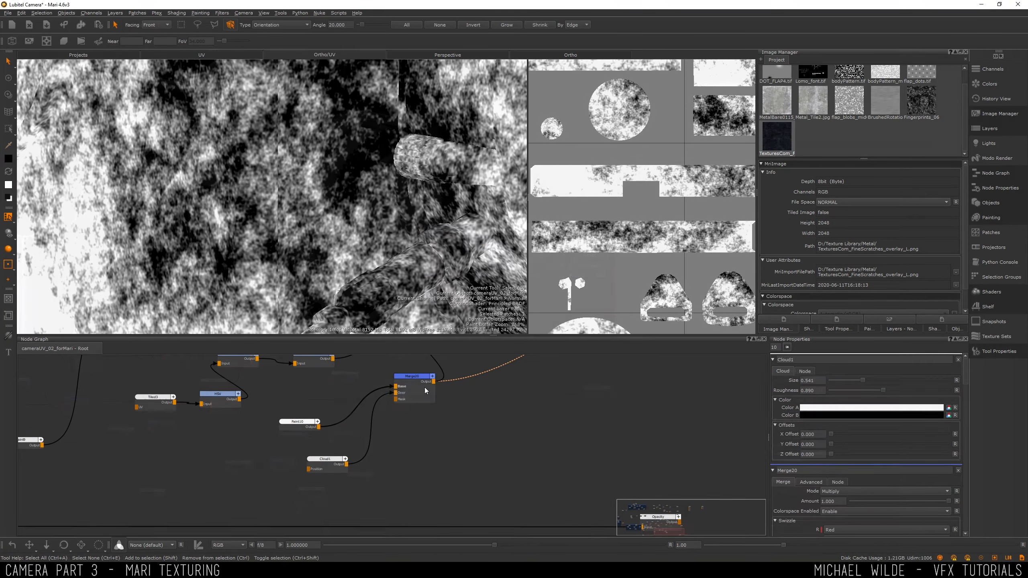
pyautogui.click(424, 390)
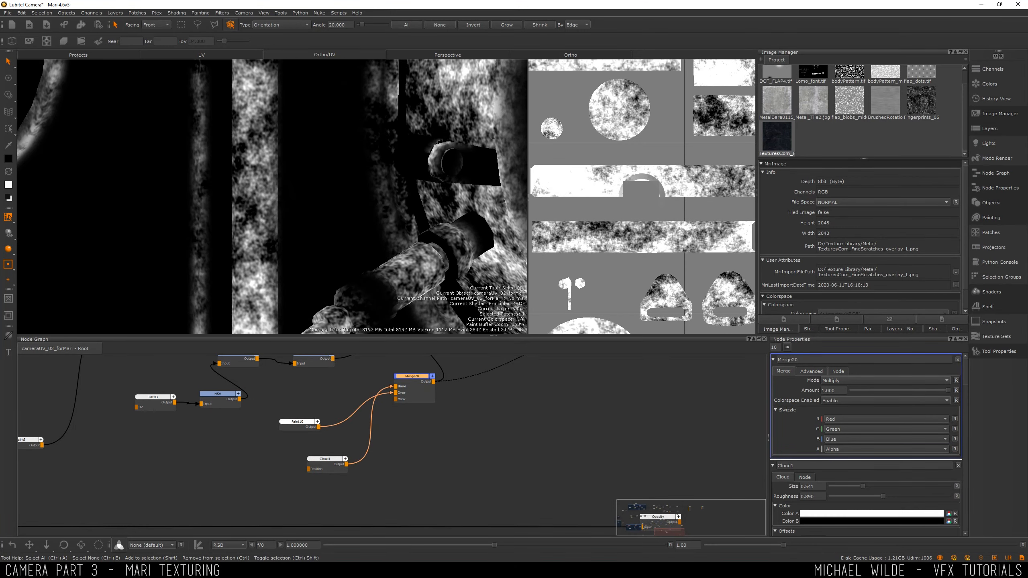
pyautogui.keyDown('alt'); pyautogui.moveTo(321, 189); pyautogui.dragTo(375, 140); pyautogui.keyUp('alt')
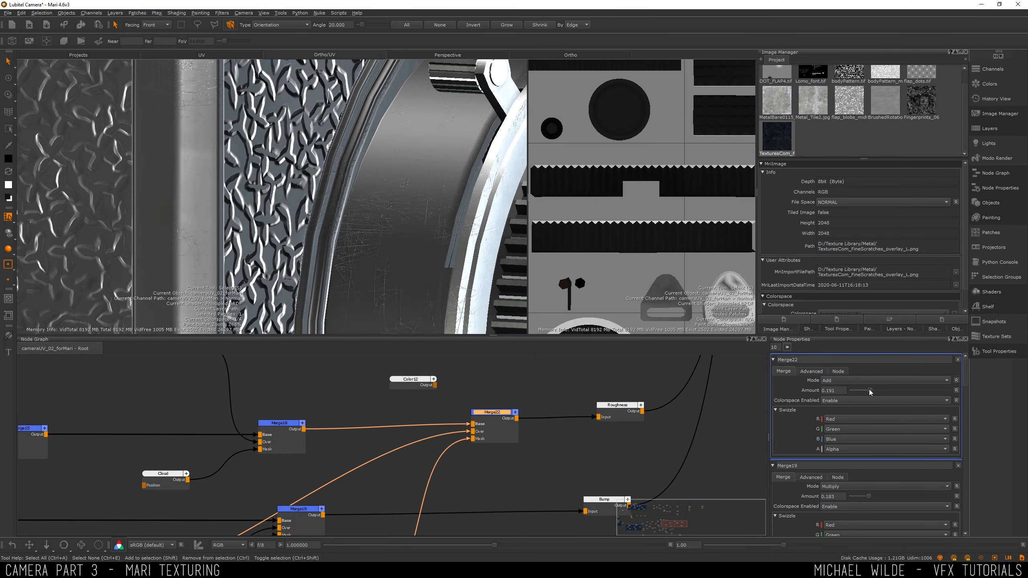
# Step: Set the Merge22 Add amount feeding Roughness to 0.349 and open the mask's Multiply merge and Cloud node
pyautogui.moveTo(947, 390); pyautogui.dragTo(837, 388)
pyautogui.scroll(-3, 742, 428)
pyautogui.click(403, 432)
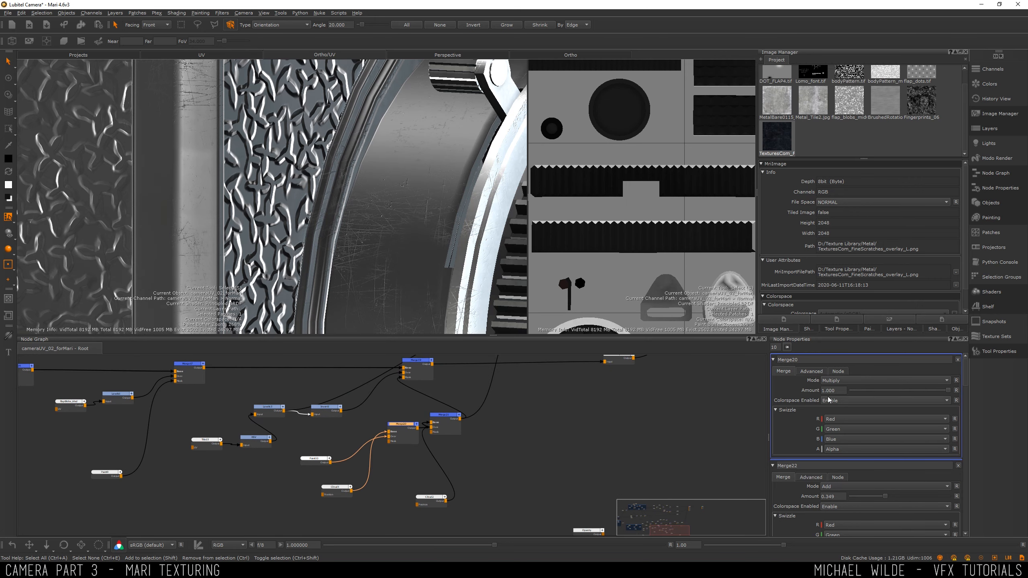
pyautogui.click(337, 493)
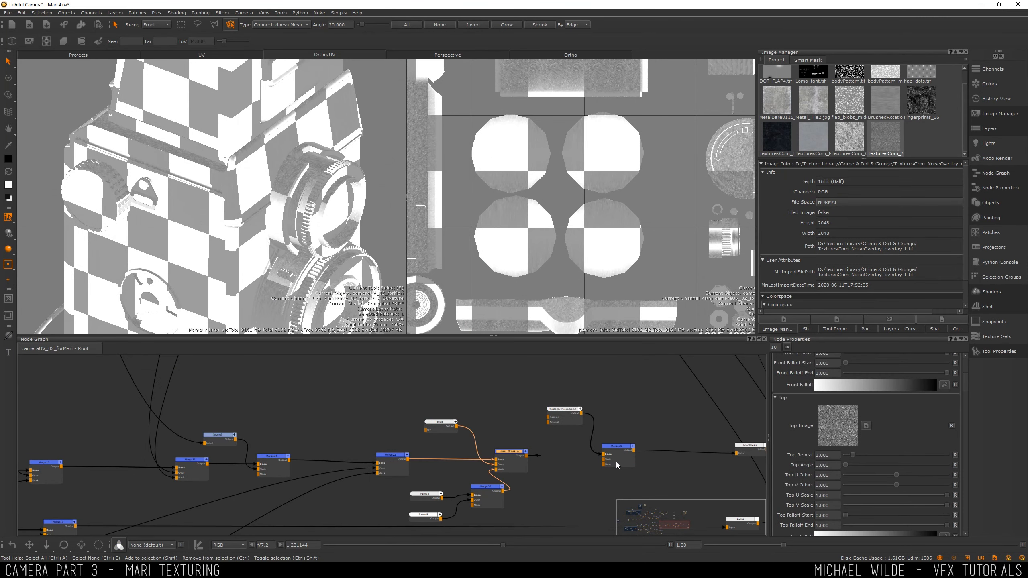
# Step: Set the triplanar projection's merge in the roughness chain to Add mode with an amount of 0.235
pyautogui.click(617, 446)
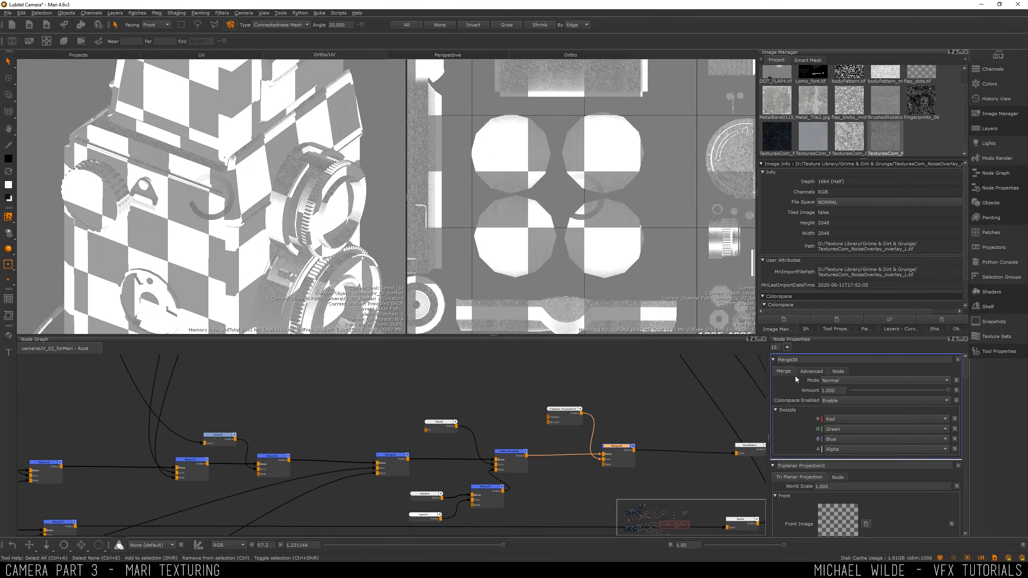
pyautogui.click(882, 381)
pyautogui.moveTo(881, 416)
pyautogui.click(975, 441)
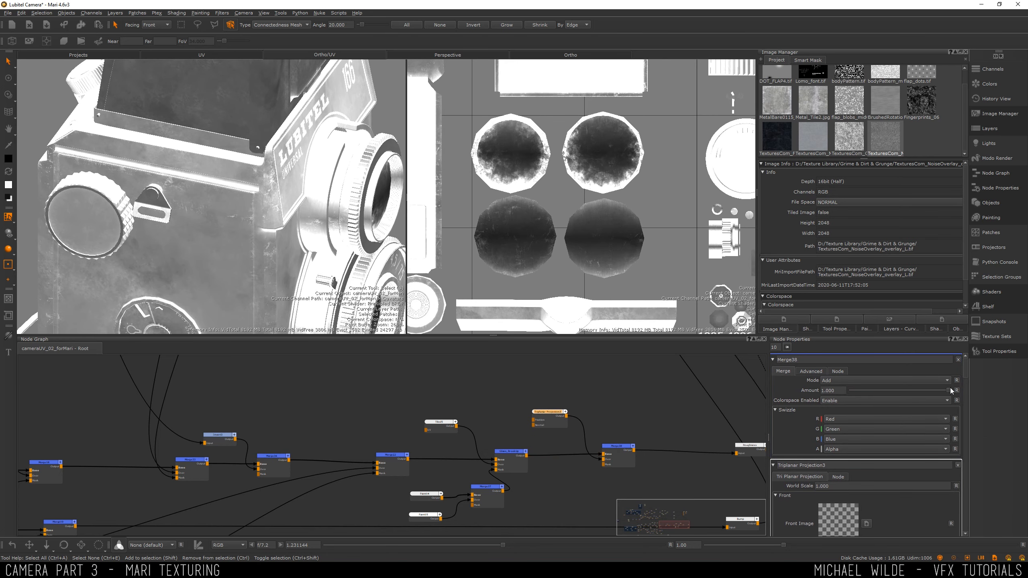
pyautogui.moveTo(948, 390); pyautogui.dragTo(874, 390)
# Step: Insert a Levels node between the triplanar projection and its merge and adjust its input black level
pyautogui.moveTo(533, 416); pyautogui.dragTo(522, 416)
pyautogui.press('Tab')
pyautogui.write('lev')
pyautogui.press('Return')
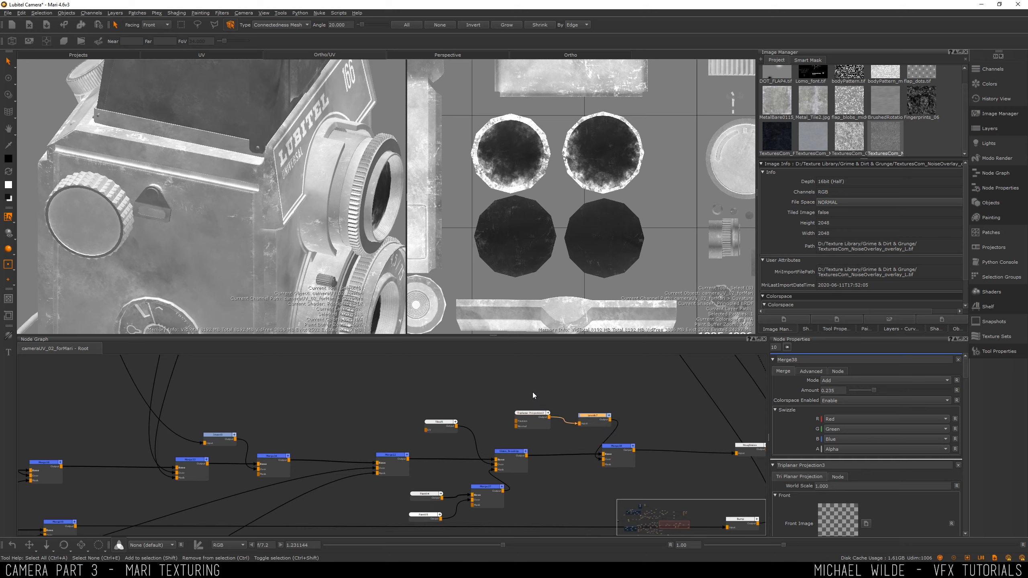
pyautogui.doubleClick(595, 419)
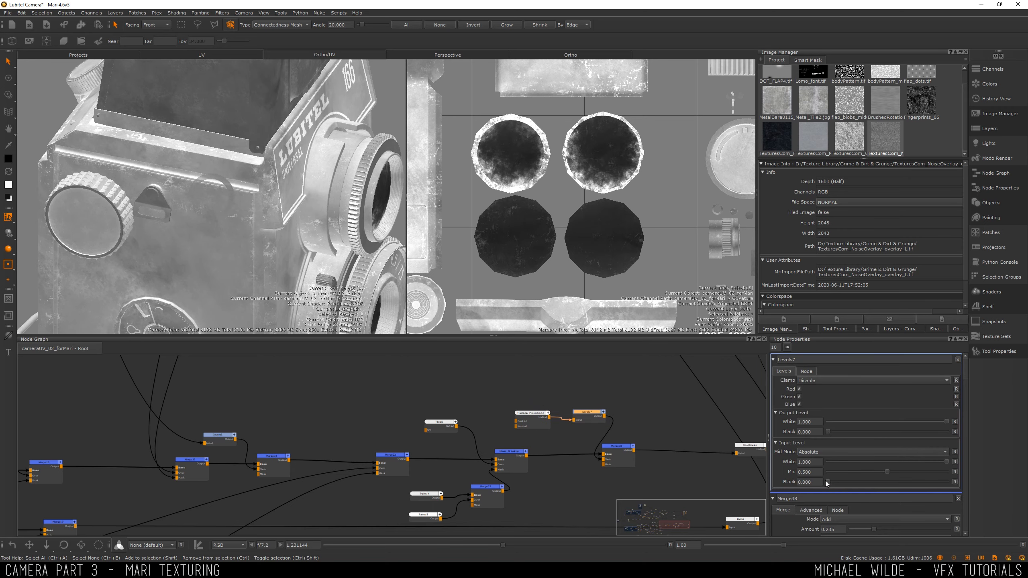
pyautogui.moveTo(826, 481); pyautogui.dragTo(803, 471)
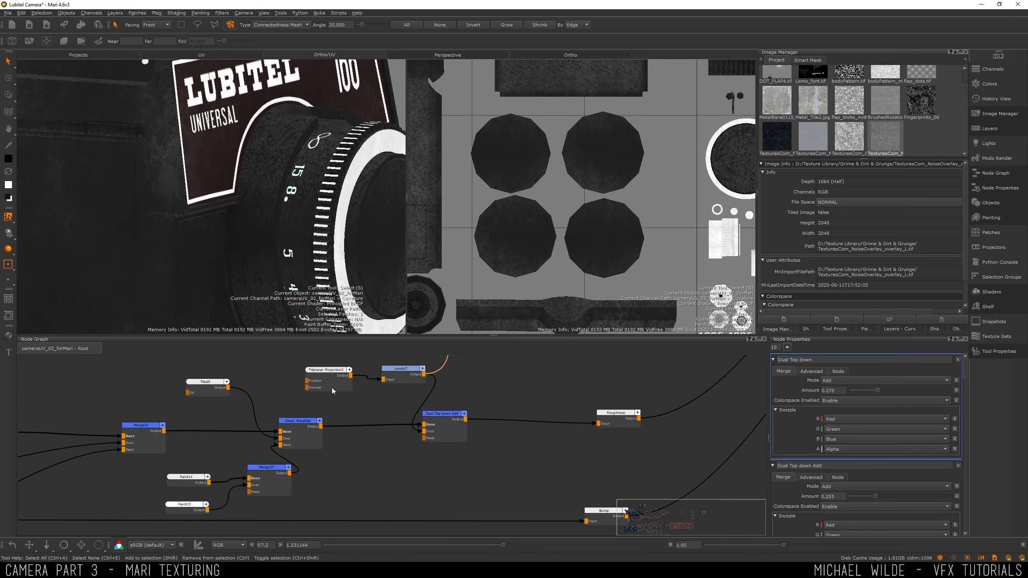
# Step: Try a slightly higher Add amount on Merge34 in the roughness chain
pyautogui.click(332, 387)
pyautogui.scroll(-10, 779, 452)
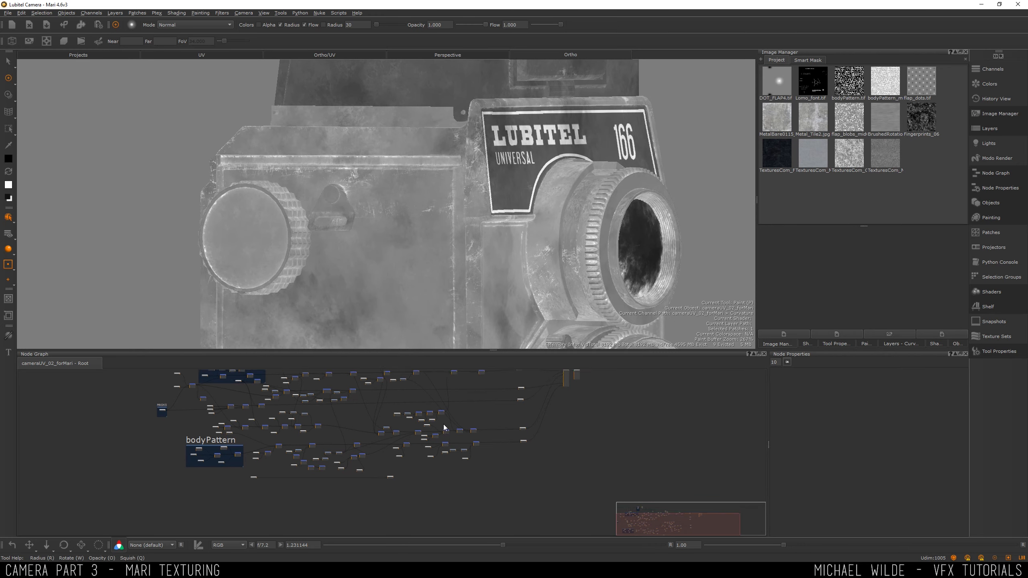
pyautogui.scroll(5, 443, 424)
pyautogui.click(455, 457)
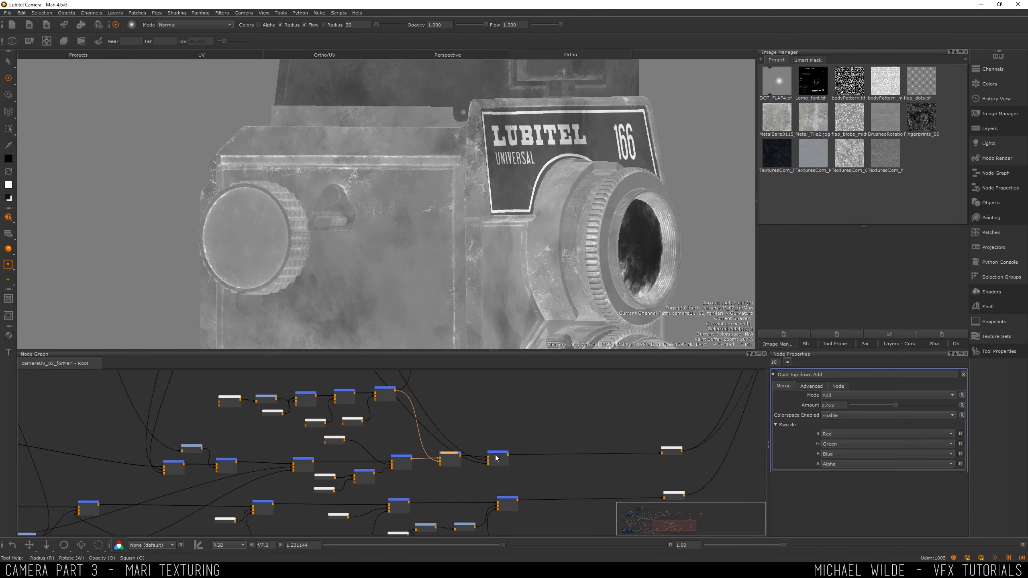
pyautogui.scroll(1, 495, 459)
pyautogui.moveTo(404, 474); pyautogui.dragTo(589, 472, button='middle')
pyautogui.doubleClick(365, 460)
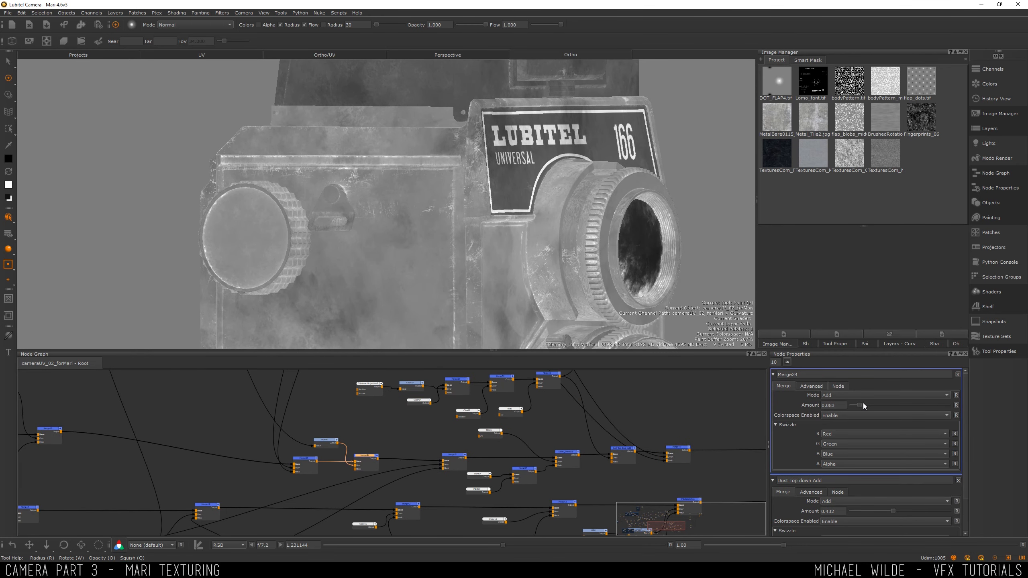
pyautogui.hotkey('ctrl', 'z')
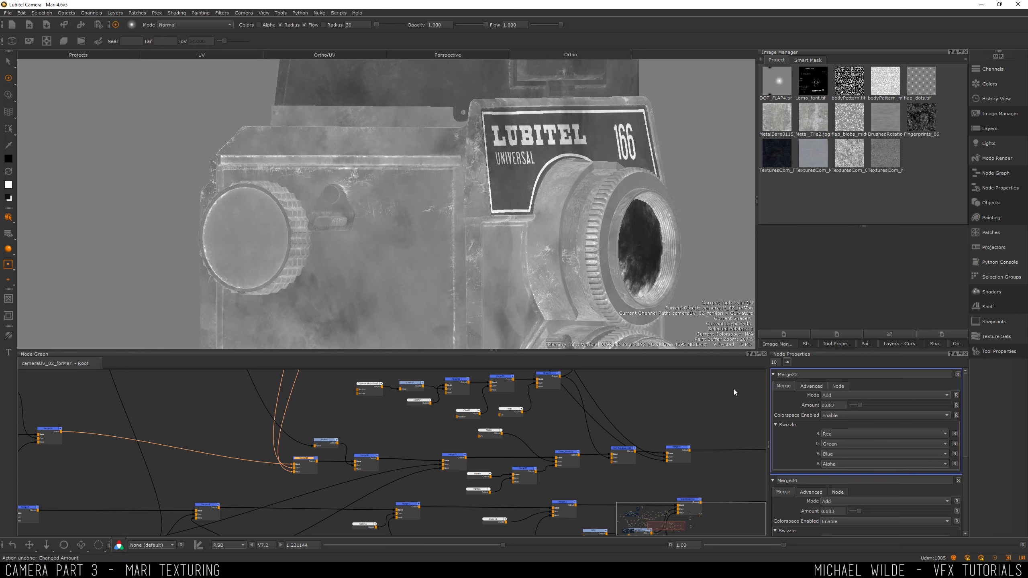
# Step: Raise the Merge33 Add amount to about 0.18 and try a higher amount on the preceding roughness merge
pyautogui.moveTo(863, 407); pyautogui.dragTo(870, 406)
pyautogui.moveTo(206, 436); pyautogui.dragTo(314, 429, button='middle')
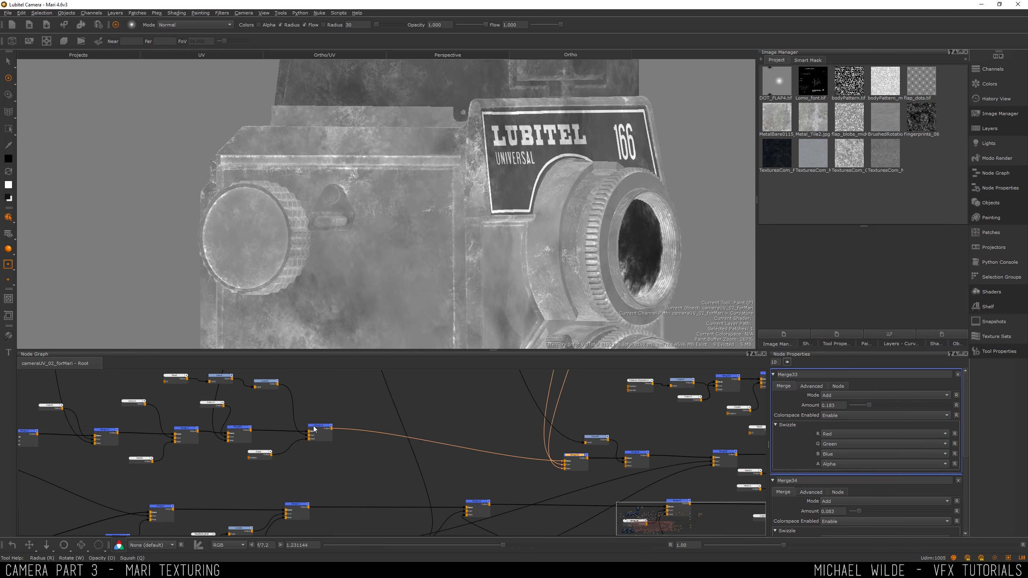
pyautogui.moveTo(885, 405)
pyautogui.mouseDown()
pyautogui.moveTo(925, 410)
pyautogui.moveTo(896, 405)
pyautogui.mouseUp()
pyautogui.hotkey('ctrl', 'z')
# Step: Try different input white and mid values on the Levels2 node to strengthen the roughness patches
pyautogui.click(265, 382)
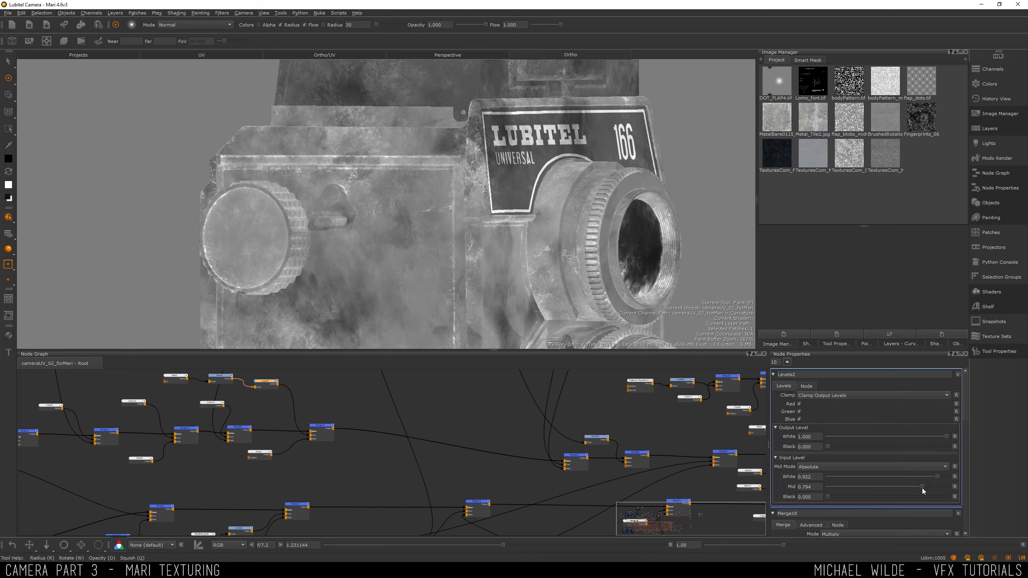
pyautogui.hotkey('ctrl', 'z')
pyautogui.moveTo(937, 476); pyautogui.dragTo(932, 477)
pyautogui.scroll(-4, 373, 214)
pyautogui.scroll(4, 373, 213)
pyautogui.hotkey('ctrl', 'z')
pyautogui.hotkey('ctrl', 'z')
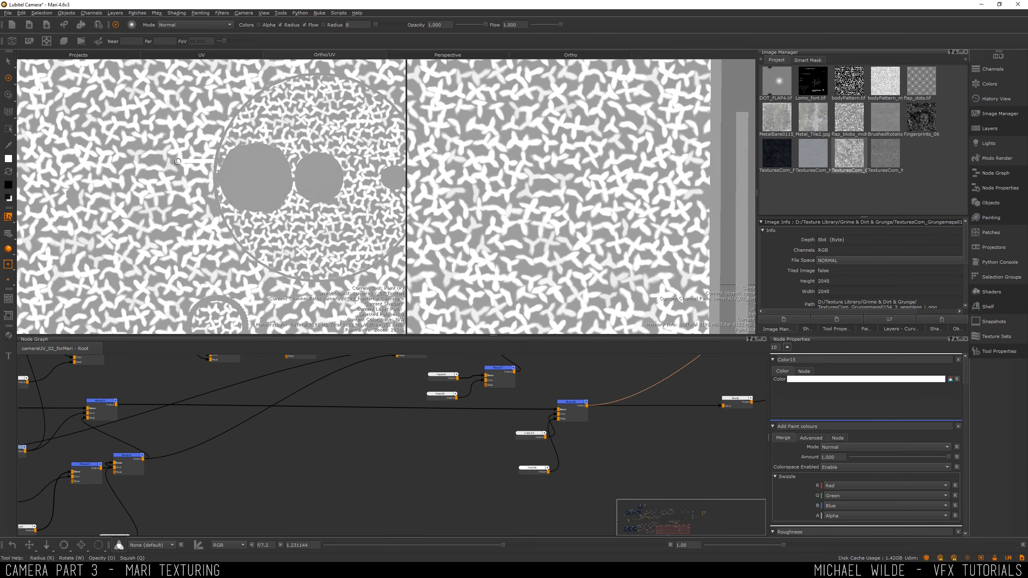
# Step: Paint the frame of the 6x6 label beside the round window in the mask and set the Color15 node to grey
pyautogui.hotkey('ctrl', 'z')
pyautogui.click(529, 468)
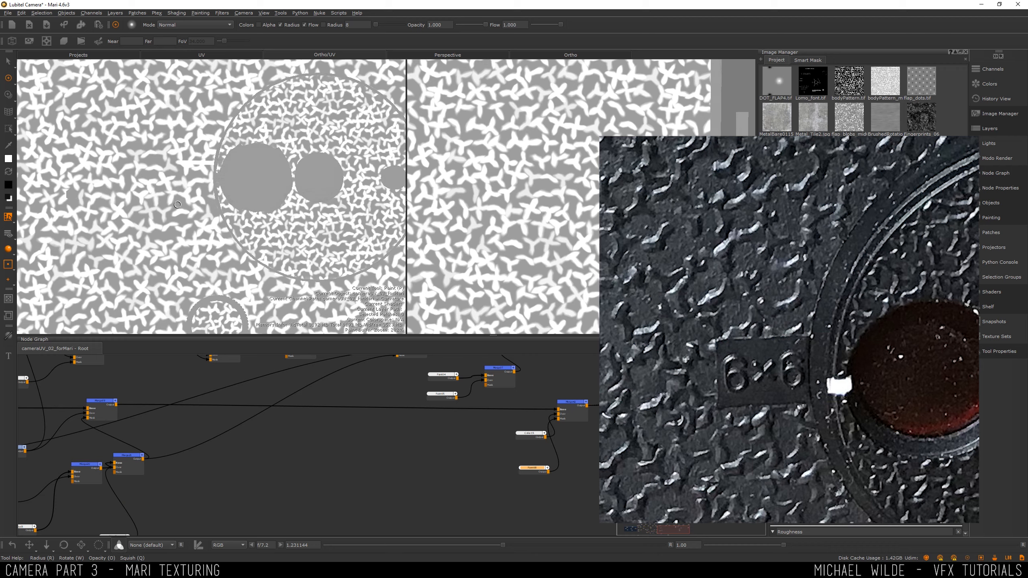
pyautogui.click(541, 437)
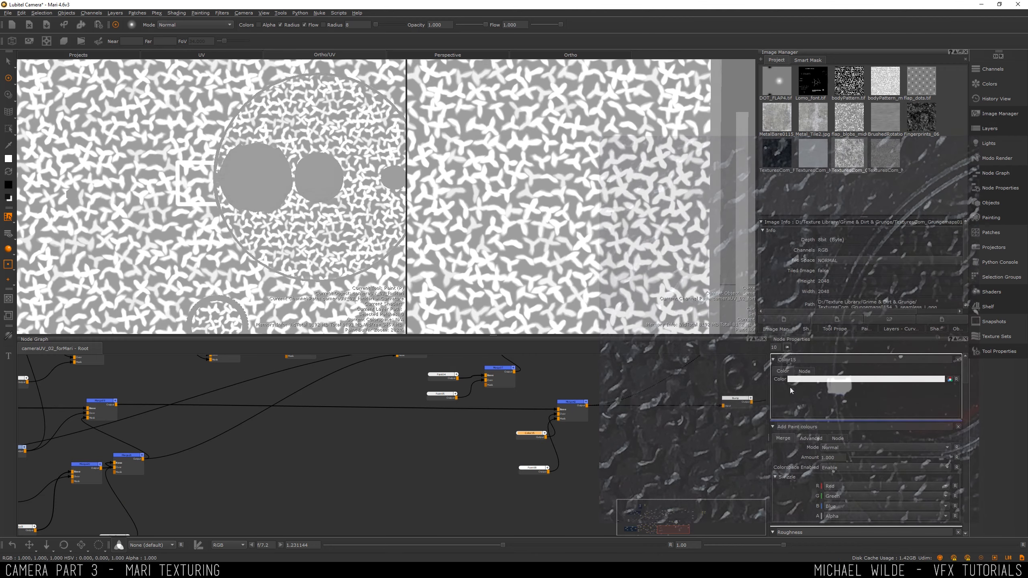
pyautogui.click(791, 381)
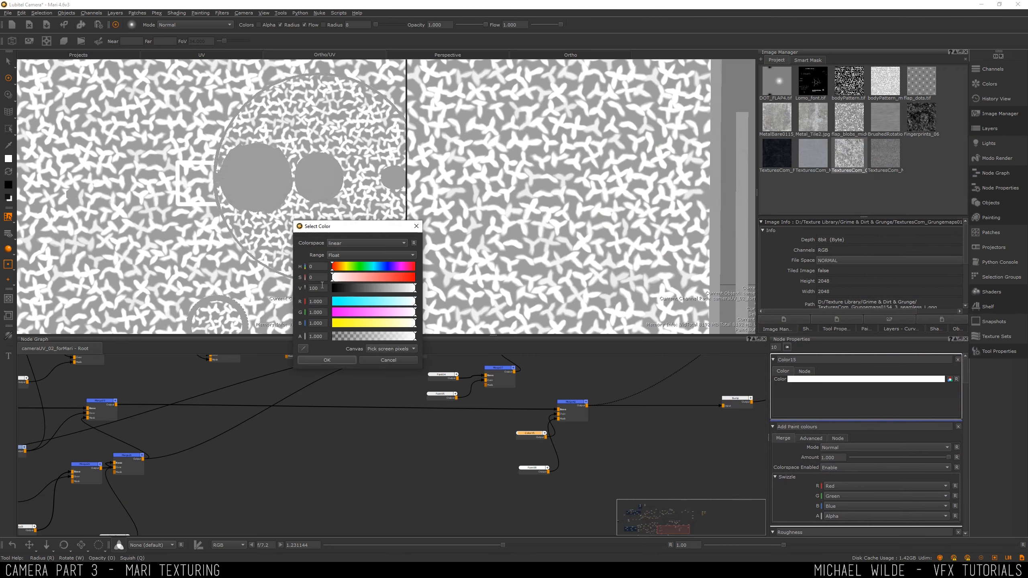
pyautogui.click(327, 360)
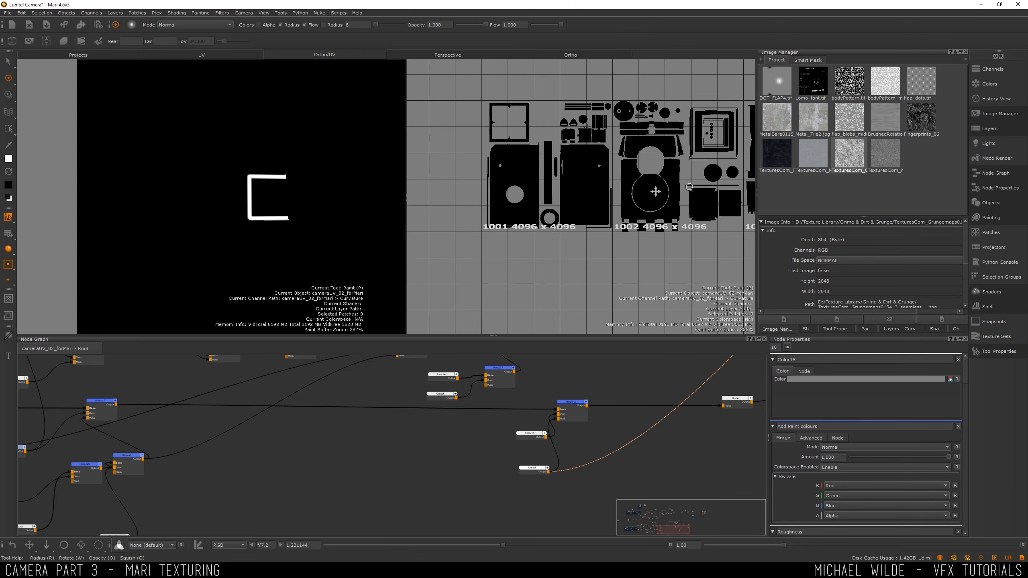
# Step: Fill the flat label area beside the round window in UV space and place the 6x6 lettering with Paint Through
pyautogui.scroll(-5, 566, 200)
pyautogui.scroll(7, 478, 186)
pyautogui.keyDown('alt'); pyautogui.moveTo(461, 210); pyautogui.dragTo(712, 162, button='middle'); pyautogui.keyUp('alt')
pyautogui.scroll(-3, 635, 238)
pyautogui.scroll(8, 661, 204)
pyautogui.keyDown('alt'); pyautogui.moveTo(661, 205); pyautogui.dragTo(542, 213, button='middle'); pyautogui.keyUp('alt')
pyautogui.moveTo(556, 199)
pyautogui.mouseDown()
pyautogui.moveTo(532, 236)
pyautogui.moveTo(554, 227)
pyautogui.moveTo(556, 257)
pyautogui.mouseUp()
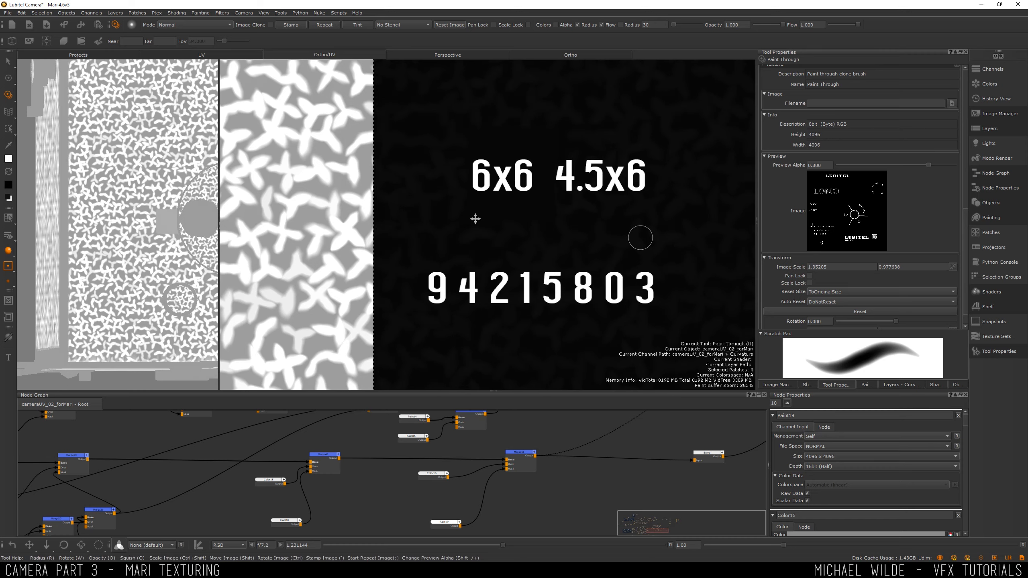
pyautogui.moveTo(485, 184); pyautogui.dragTo(487, 155)
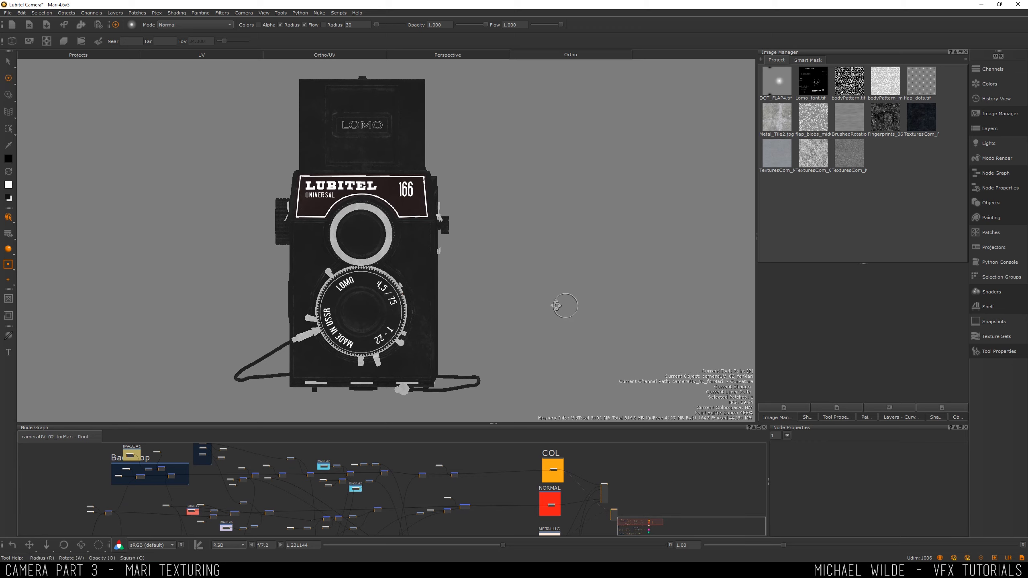
# Step: Review the textured camera by previewing its colour, metallic, roughness and bump channel outputs
pyautogui.keyDown('alt'); pyautogui.moveTo(557, 305); pyautogui.dragTo(599, 308); pyautogui.keyUp('alt')
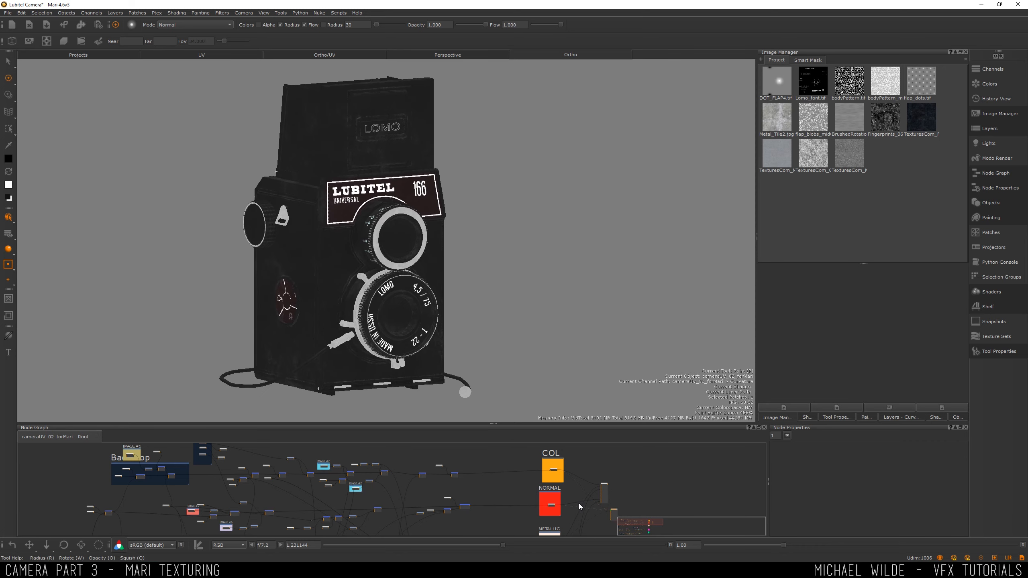
pyautogui.scroll(-2, 559, 509)
pyautogui.scroll(-1, 573, 500)
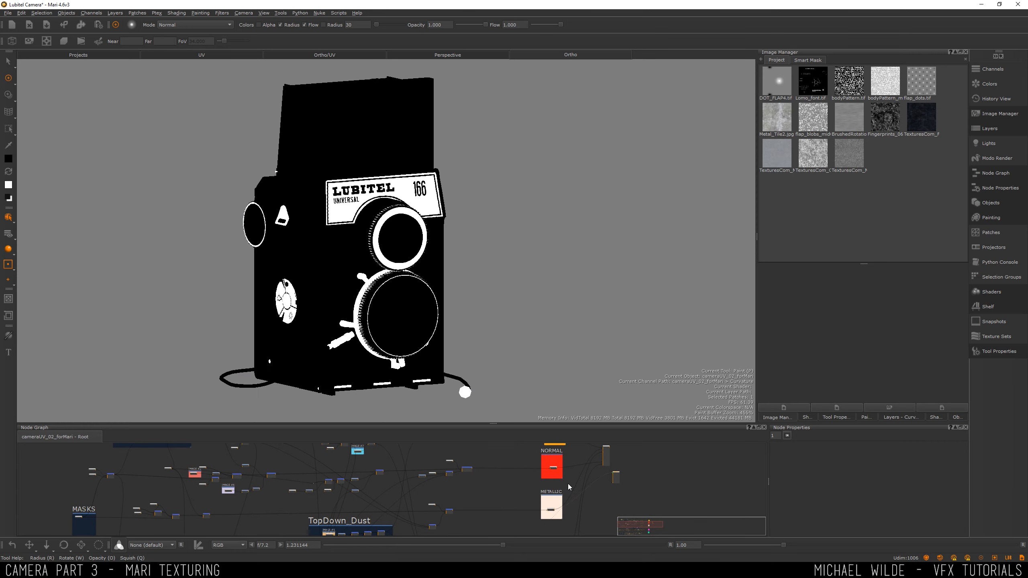
pyautogui.scroll(-5, 587, 497)
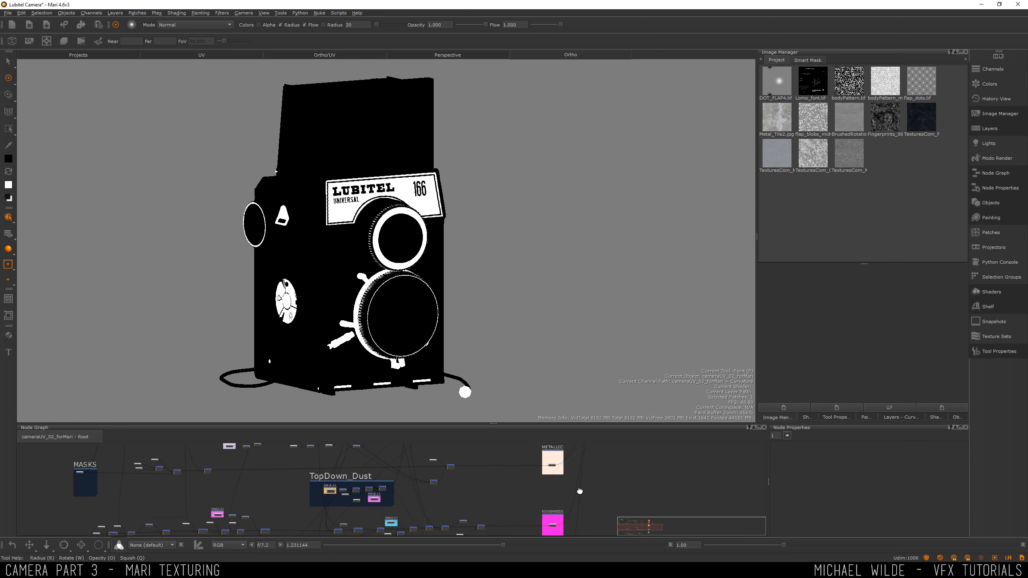
pyautogui.click(557, 497)
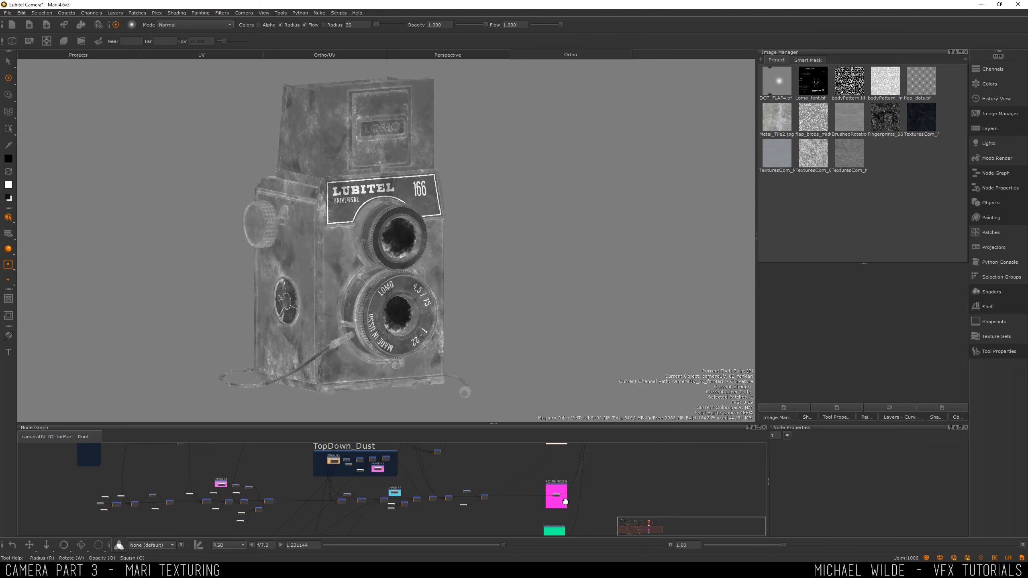
pyautogui.scroll(-4, 567, 505)
pyautogui.keyDown('ctrl'); pyautogui.scroll(3, 546, 491); pyautogui.keyUp('ctrl')
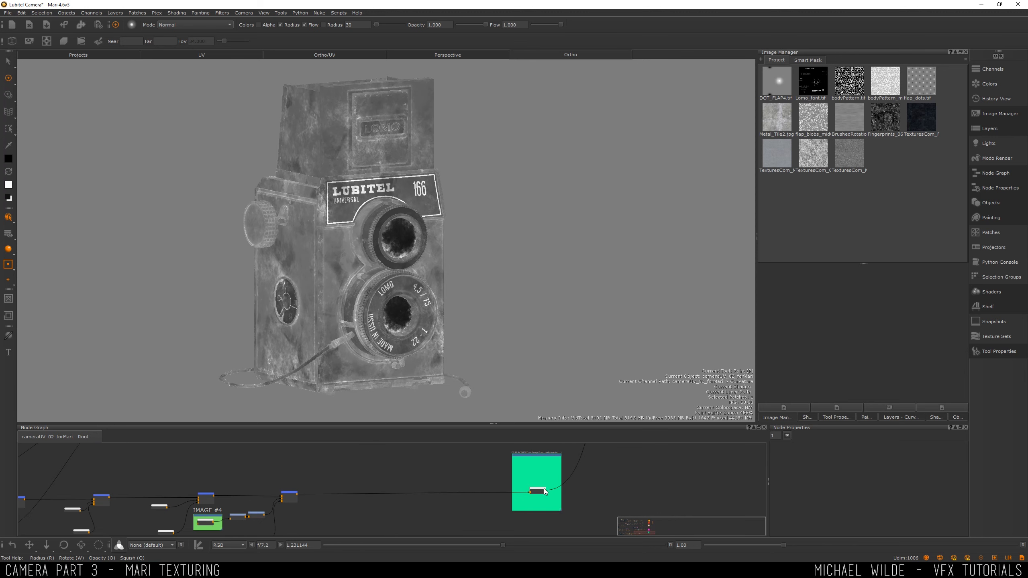
pyautogui.click(541, 490)
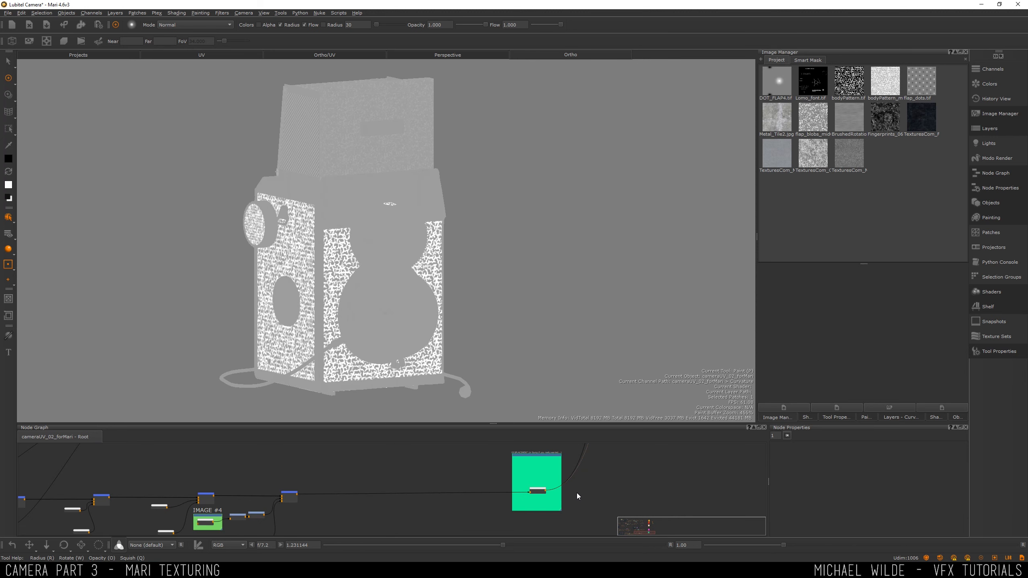
# Step: Preview the roughness output again and examine it on the camera's side and lenses
pyautogui.moveTo(584, 480); pyautogui.dragTo(589, 528, button='middle')
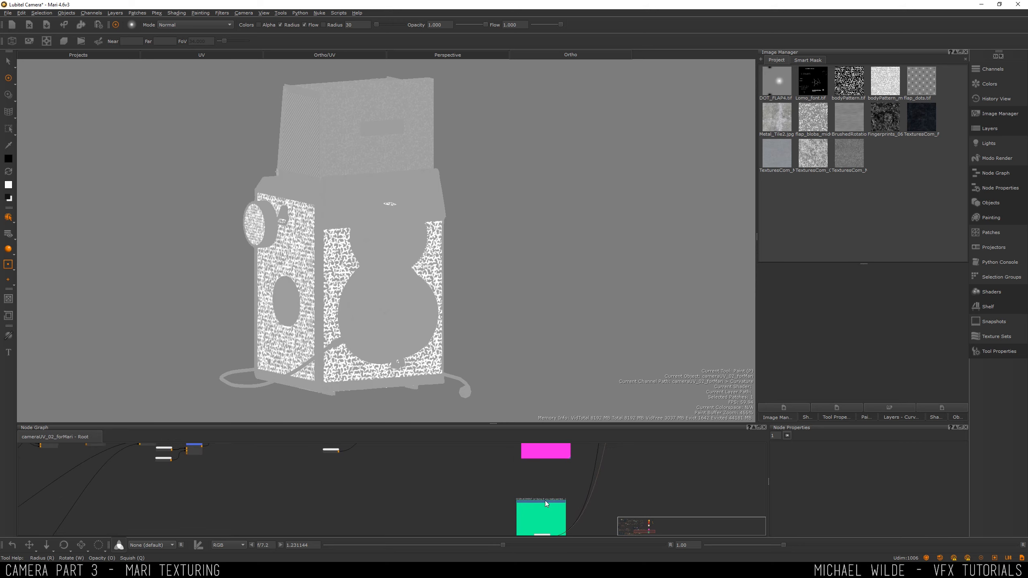
pyautogui.scroll(4, 544, 500)
pyautogui.click(549, 474)
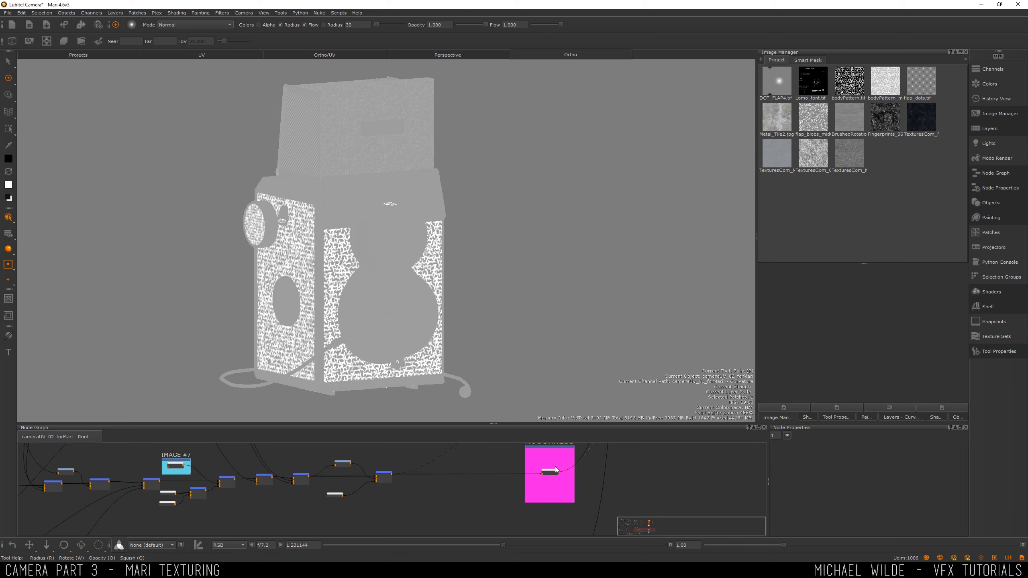
pyautogui.moveTo(512, 342)
pyautogui.keyDown('alt'); pyautogui.mouseDown()
pyautogui.moveTo(541, 282)
pyautogui.moveTo(594, 278)
pyautogui.moveTo(185, 279)
pyautogui.moveTo(448, 277)
pyautogui.mouseUp(); pyautogui.keyUp('alt')
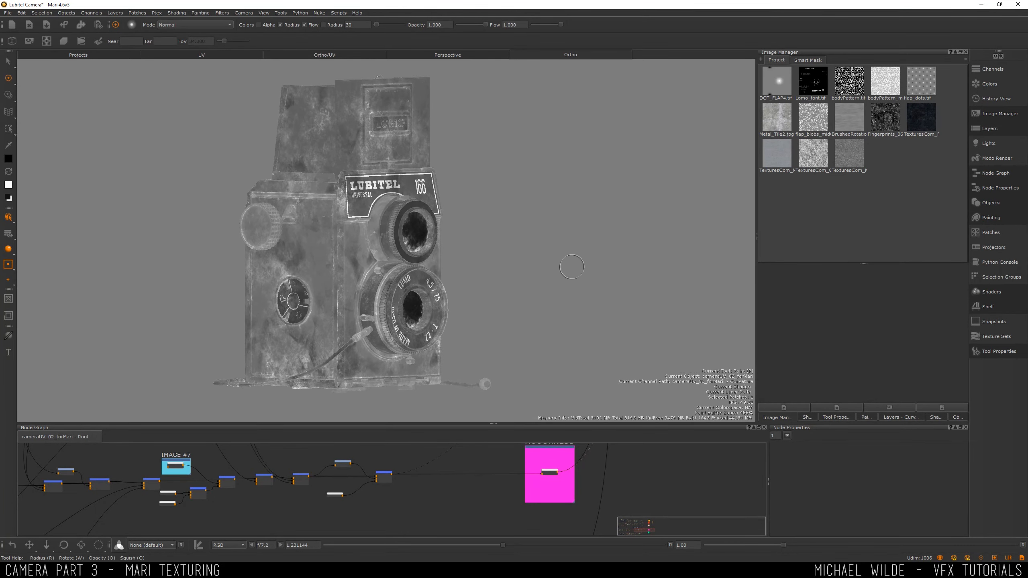